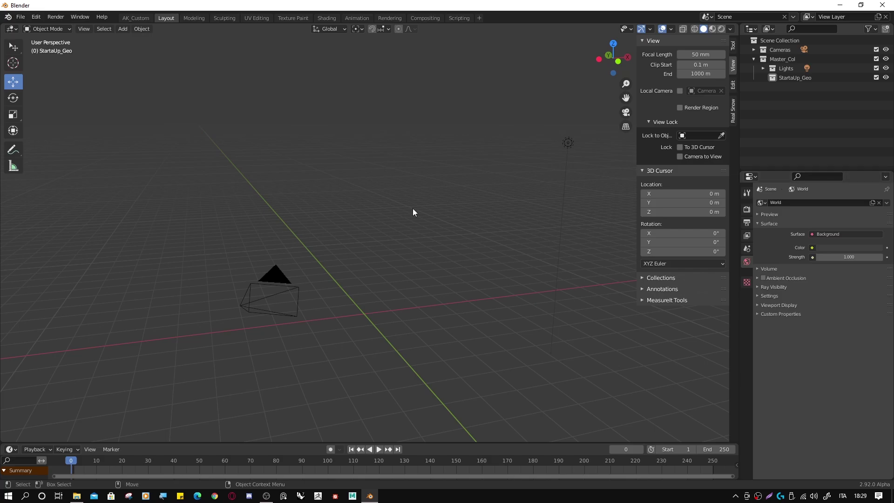
# Enable the 'Add Curve: Sapling Tree Gen' add-on in Preferences, then close Preferences.
pyautogui.click(39, 18)
pyautogui.click(55, 160)
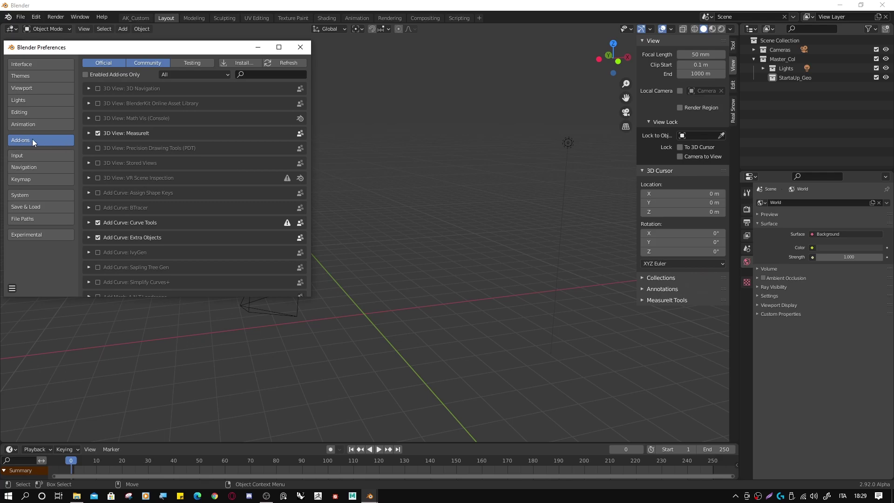
pyautogui.click(262, 75)
pyautogui.write('saplin')
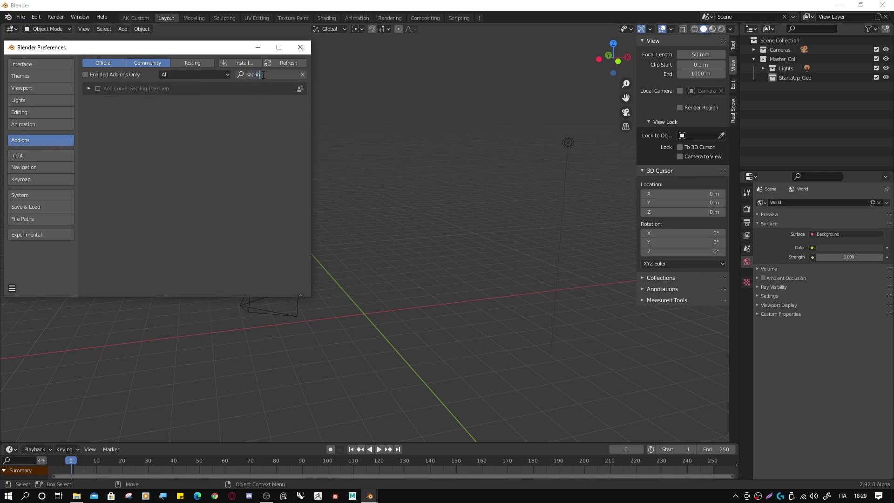
pyautogui.write('g tree')
pyautogui.write(' gen')
pyautogui.press('Return')
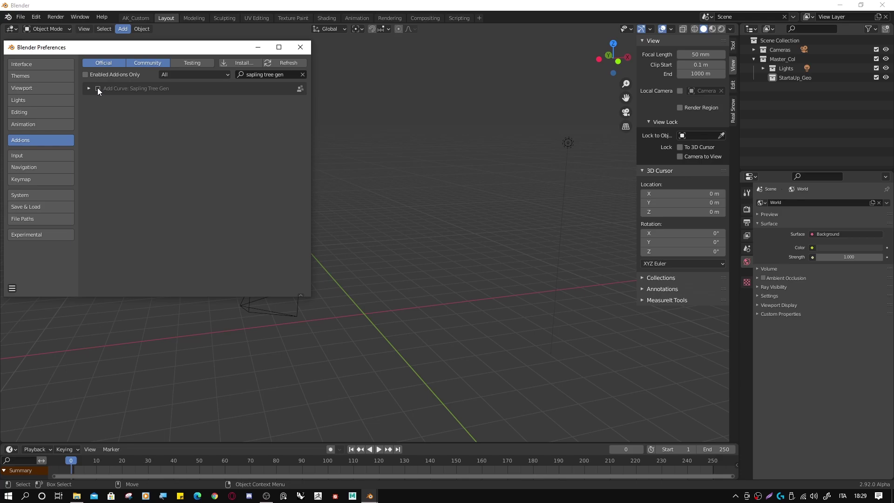
pyautogui.click(97, 89)
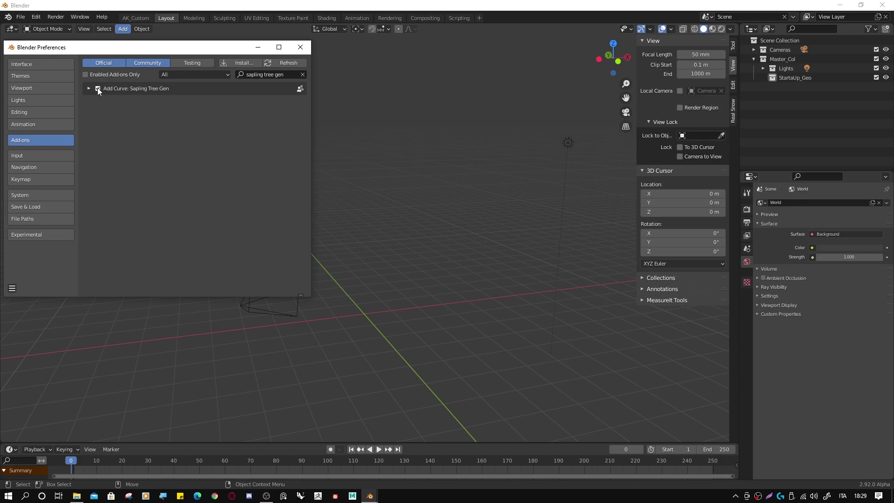
pyautogui.click(301, 49)
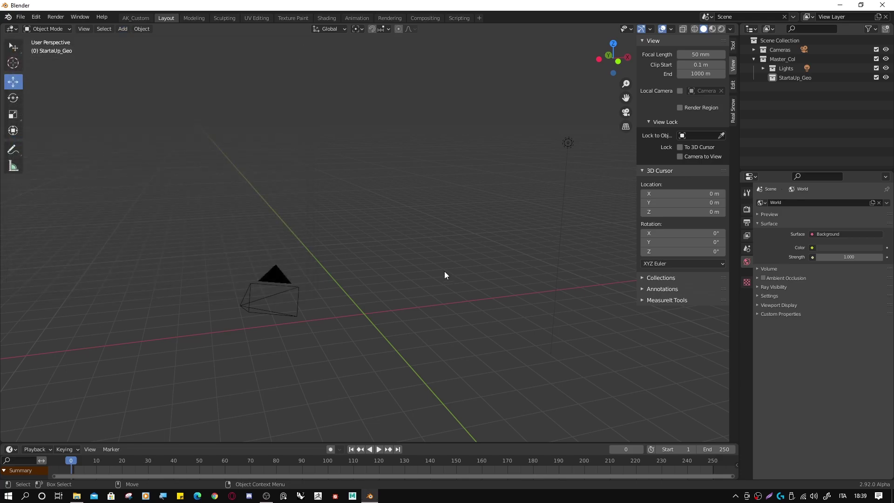
# Add a default Sapling Tree Gen tree named 'tree' from the Curve menu.
pyautogui.click(119, 31)
pyautogui.moveTo(134, 48)
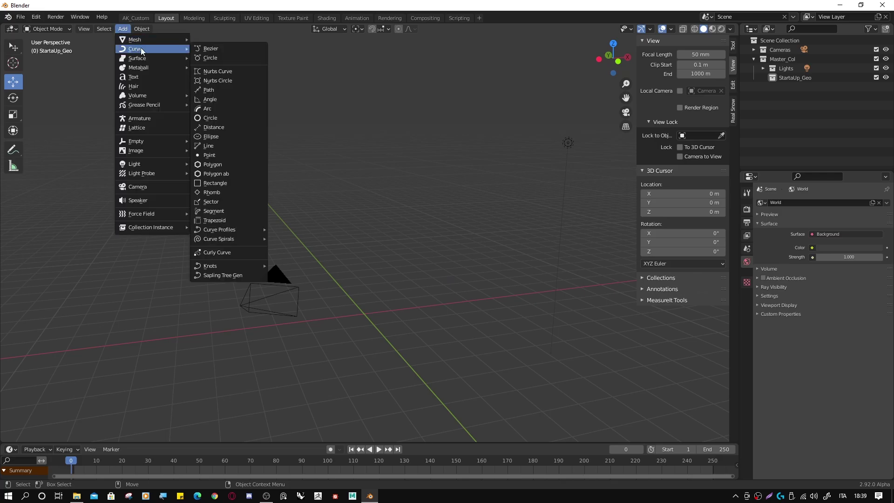
pyautogui.click(233, 275)
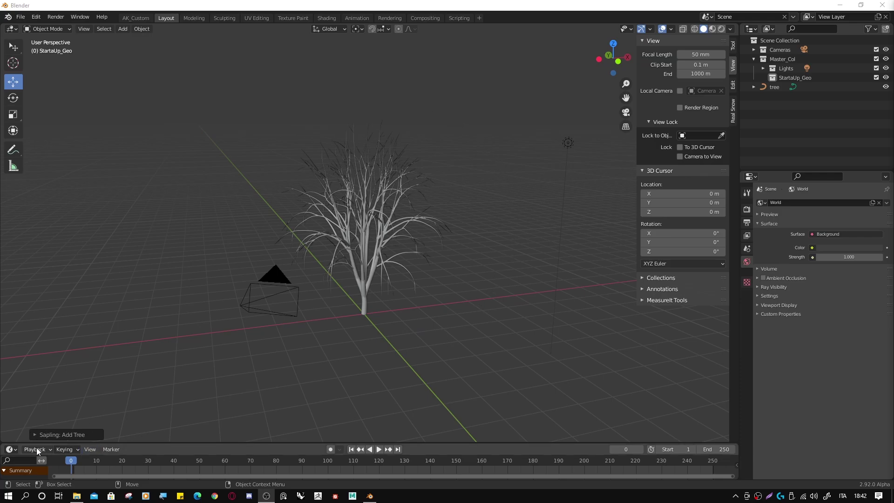
# Set Bevel Resolution 2, Custom Shape and Branch Distribution about 2.13, then show Branch Growth.
pyautogui.click(36, 435)
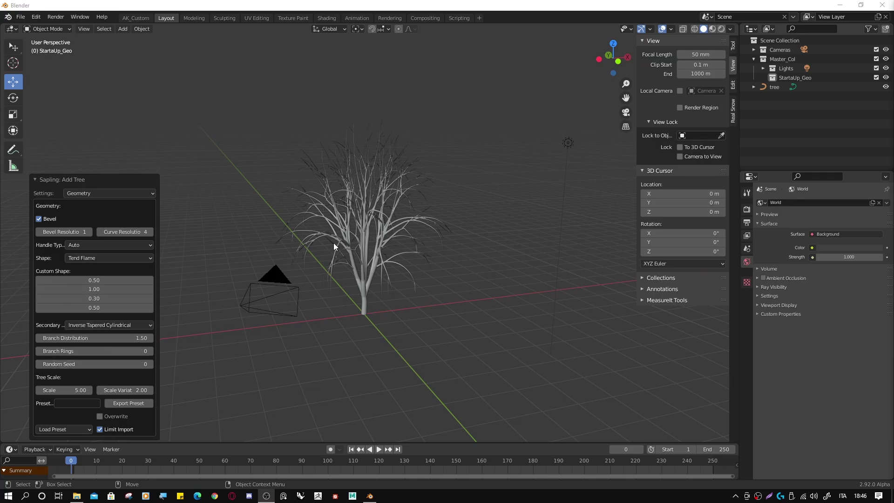
pyautogui.click(89, 232)
pyautogui.click(76, 260)
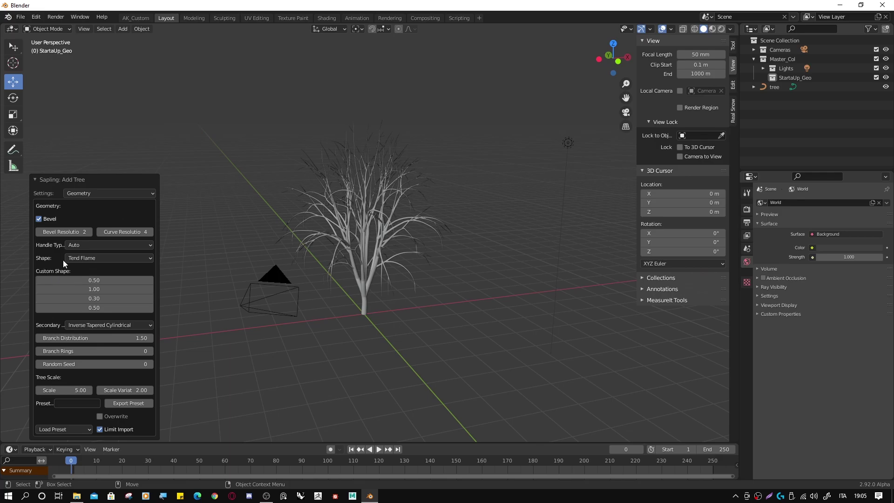
pyautogui.click(94, 257)
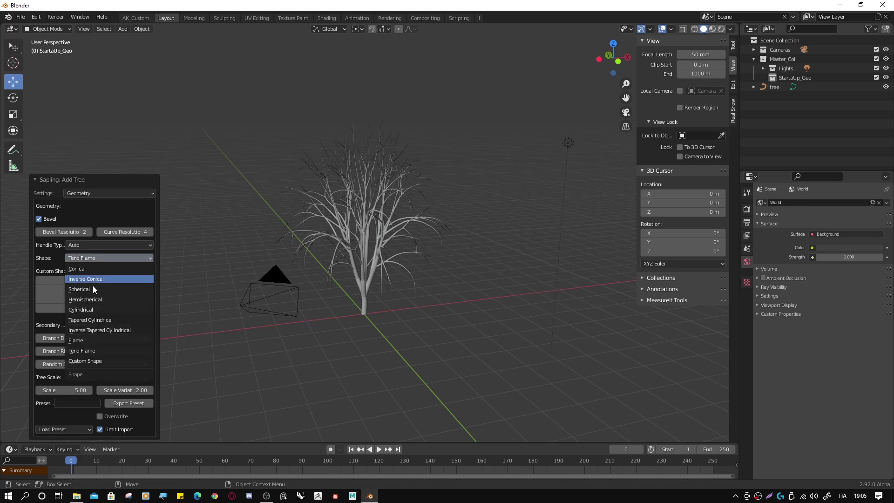
pyautogui.click(93, 362)
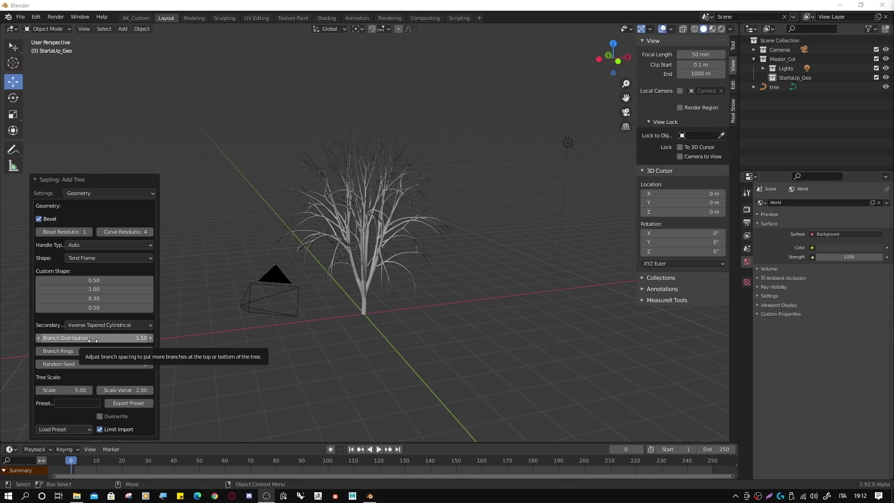
pyautogui.moveTo(93, 340)
pyautogui.mouseDown()
pyautogui.moveTo(112, 340)
pyautogui.moveTo(121, 352)
pyautogui.moveTo(114, 364)
pyautogui.mouseUp()
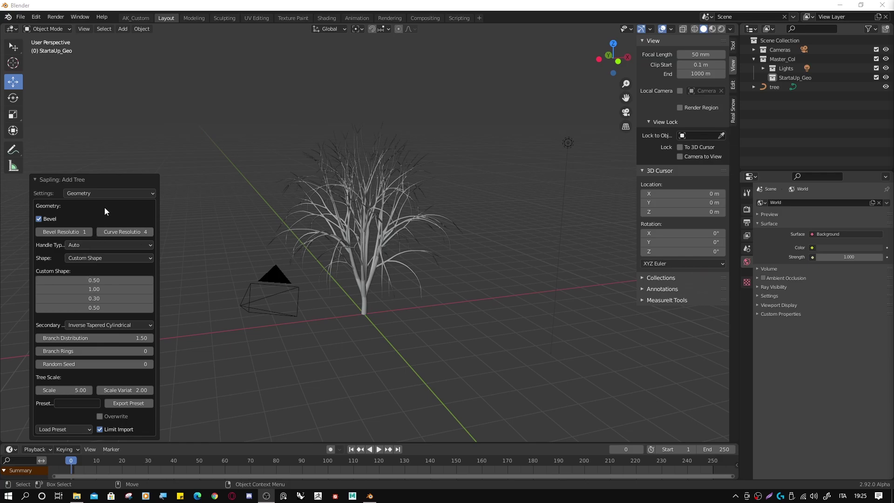
pyautogui.click(105, 193)
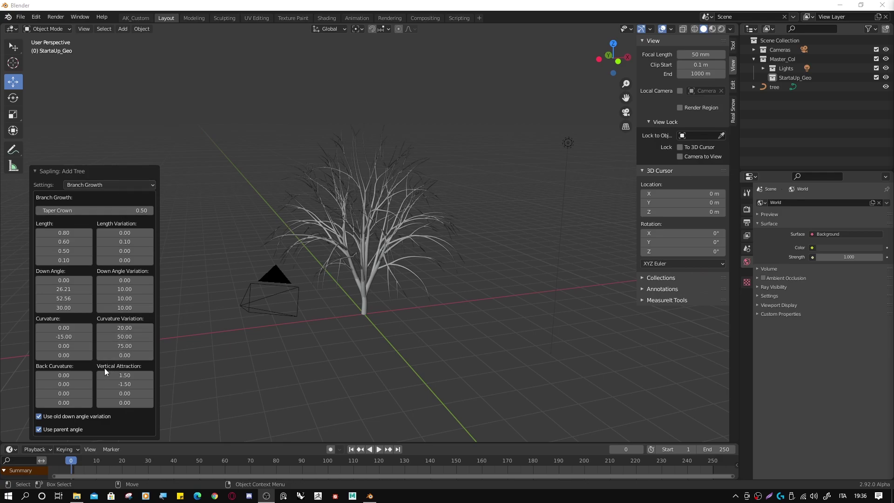
# Set the first Branch Growth Vertical Attraction field to -25.08.
pyautogui.moveTo(110, 374)
pyautogui.mouseDown()
pyautogui.moveTo(153, 376)
pyautogui.moveTo(126, 375)
pyautogui.mouseUp()
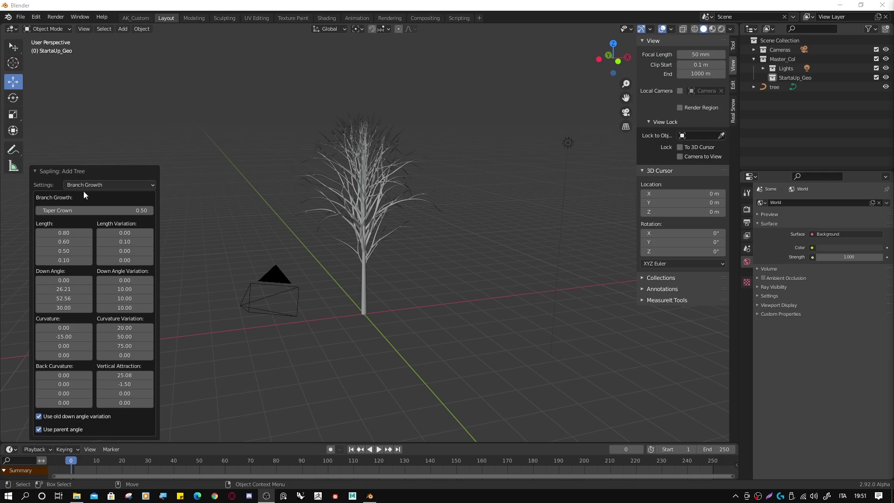
# In the Leaves settings, turn on Show Leaves and raise the leaf count from 150 to about 269.
pyautogui.click(88, 184)
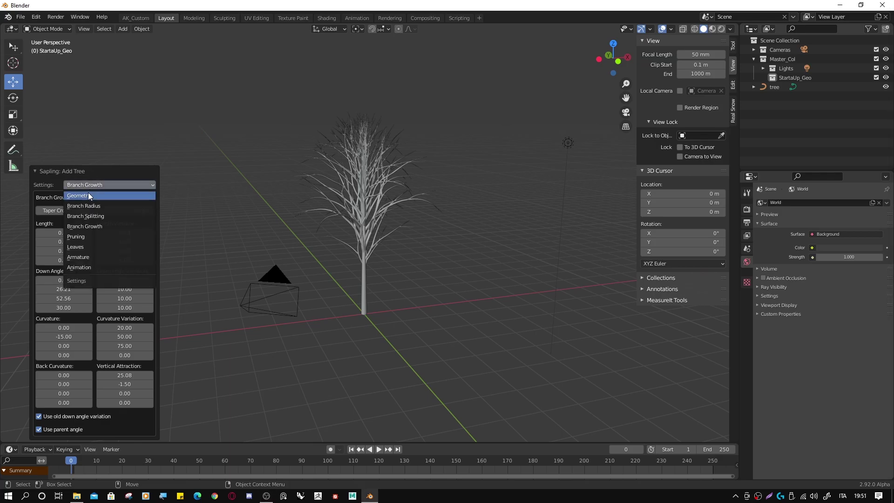
pyautogui.click(79, 246)
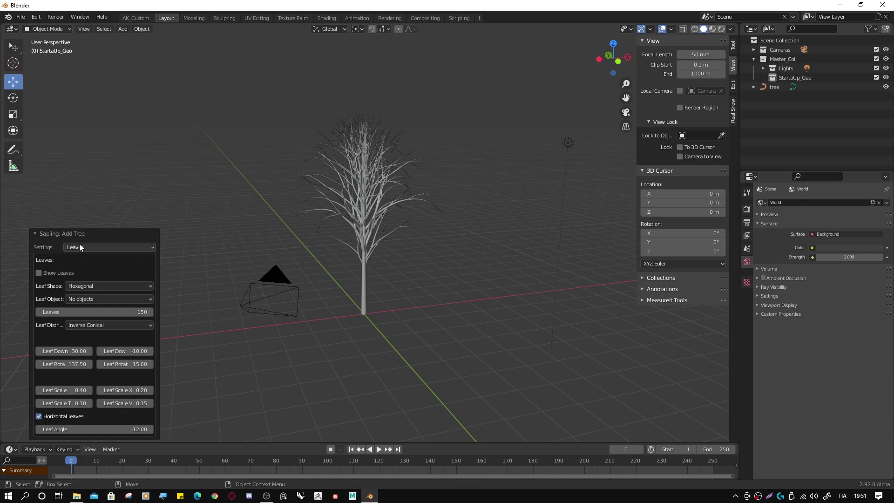
pyautogui.click(39, 272)
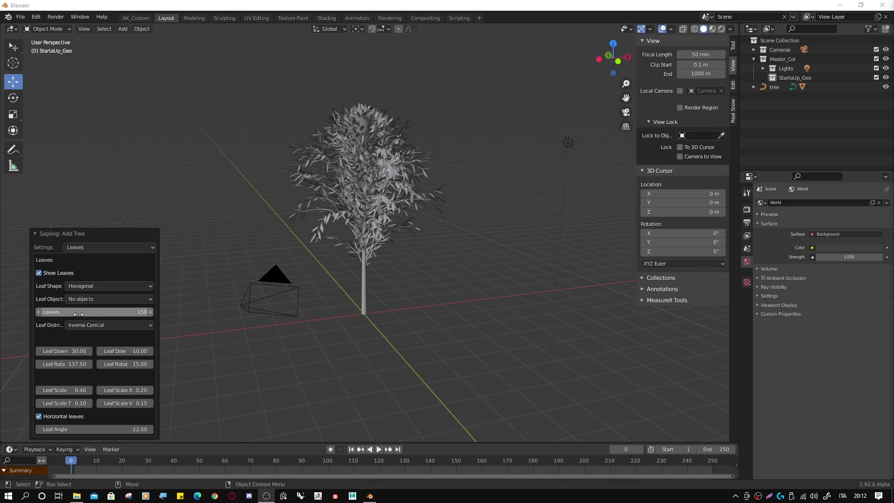
pyautogui.moveTo(76, 315); pyautogui.dragTo(131, 316)
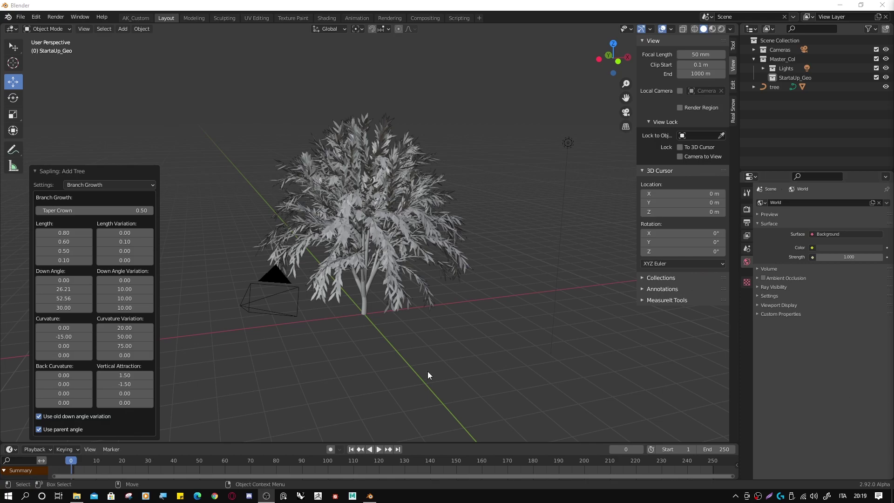
# Click the tree in the viewport to confirm the leafy Sapling tree settings.
pyautogui.click(366, 289)
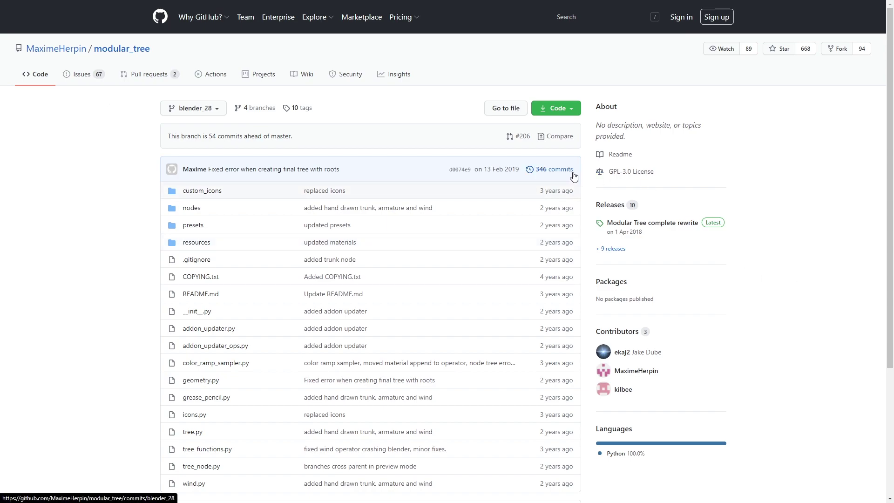
# Open the repository's green Code menu to download modular_tree as a ZIP.
pyautogui.click(571, 108)
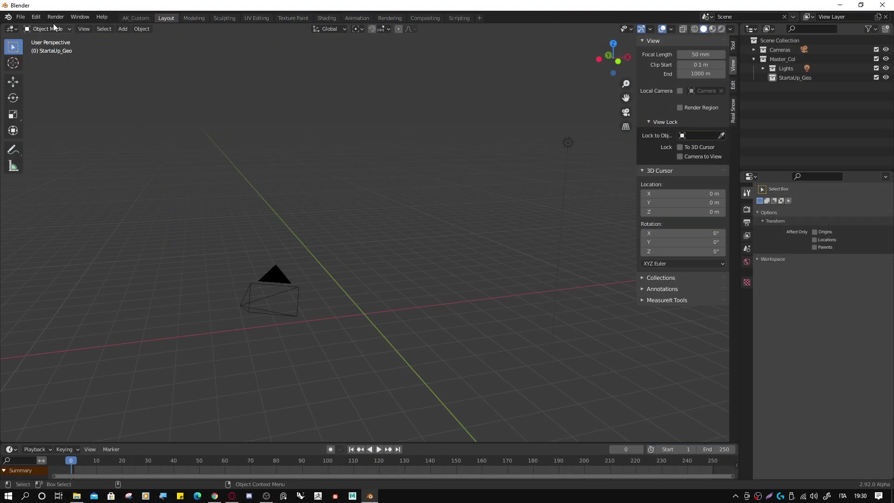
# Install the add-on file modular_tree-blender_28.zip from the Modular_Tree folder via Preferences.
pyautogui.click(41, 17)
pyautogui.click(53, 160)
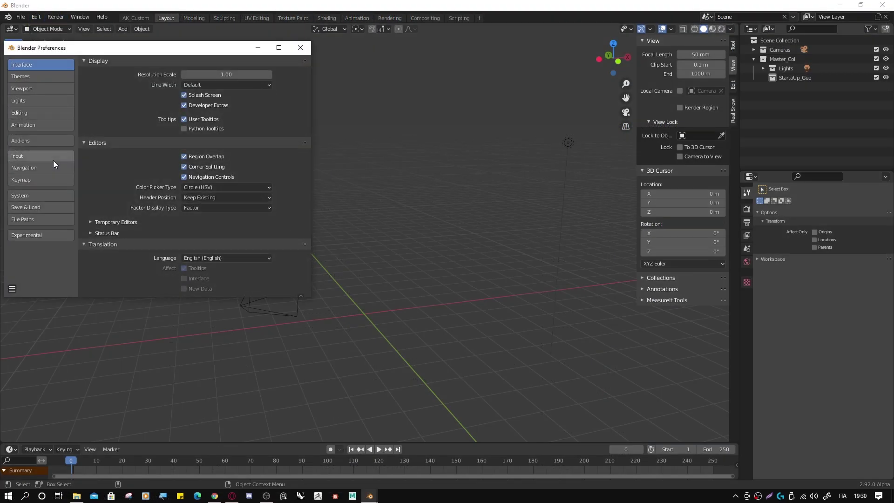
pyautogui.click(37, 141)
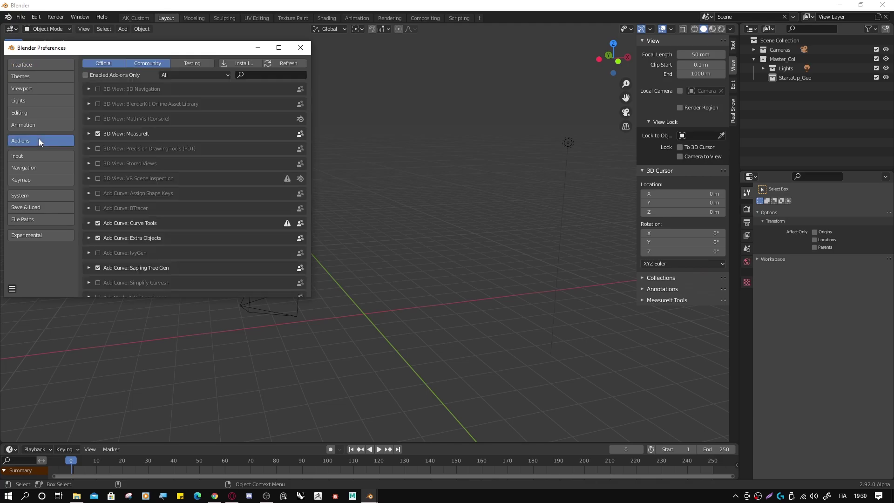
pyautogui.click(246, 61)
pyautogui.click(274, 58)
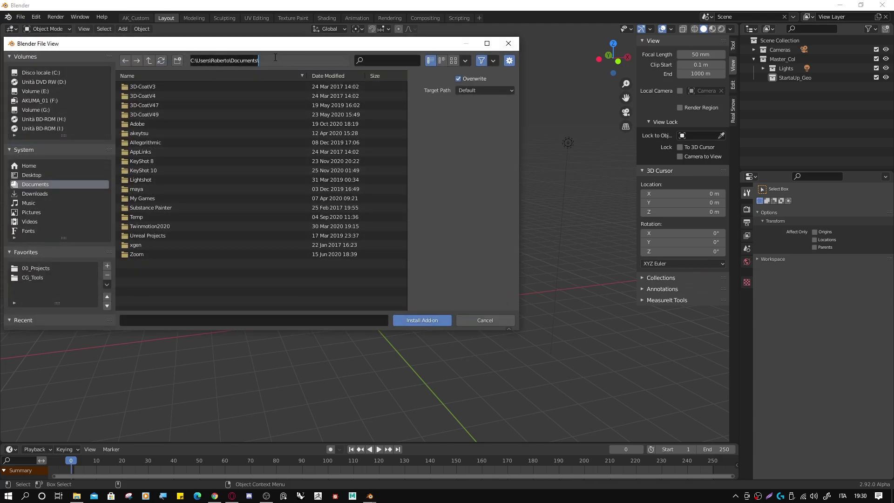
pyautogui.write('E:\\CGI\\CG_Tools\\Plug-Ins_&_Scripts\\Blender\\Modular_Tree\\')
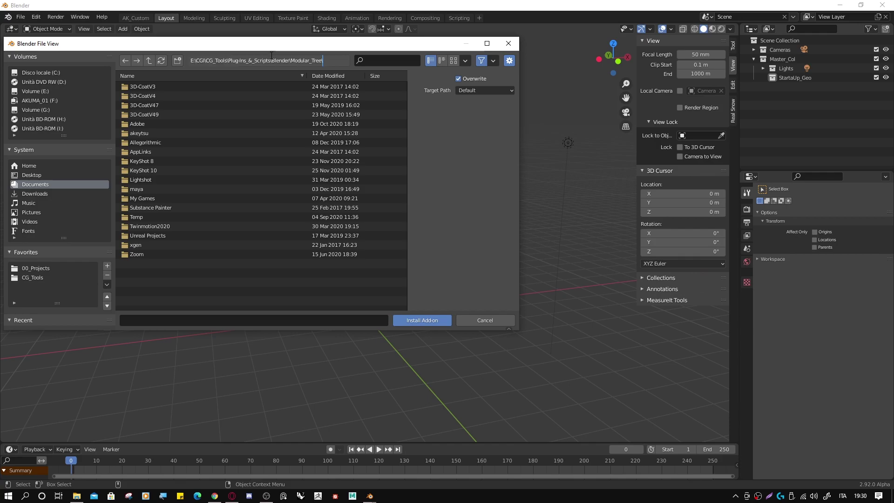
pyautogui.press('Return')
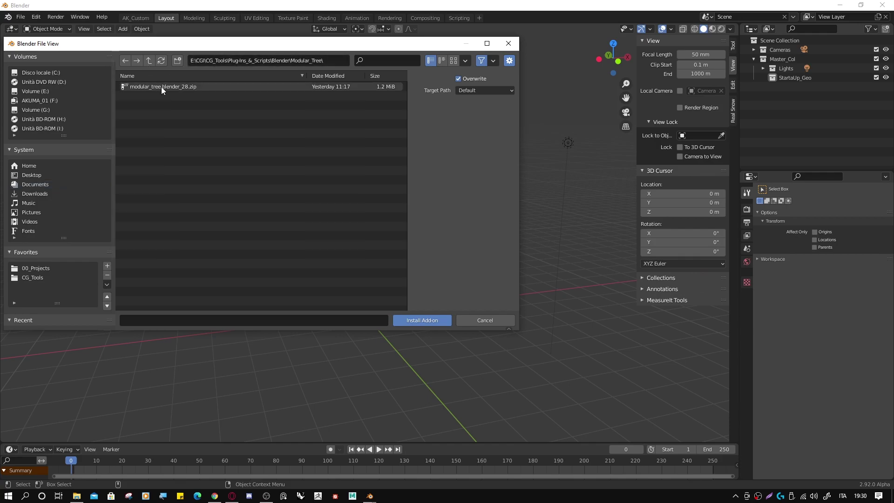
pyautogui.click(161, 86)
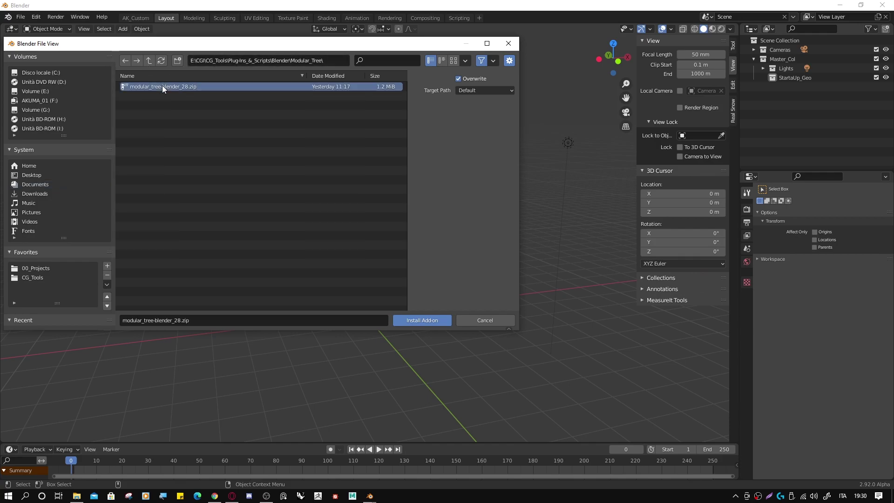
pyautogui.click(417, 320)
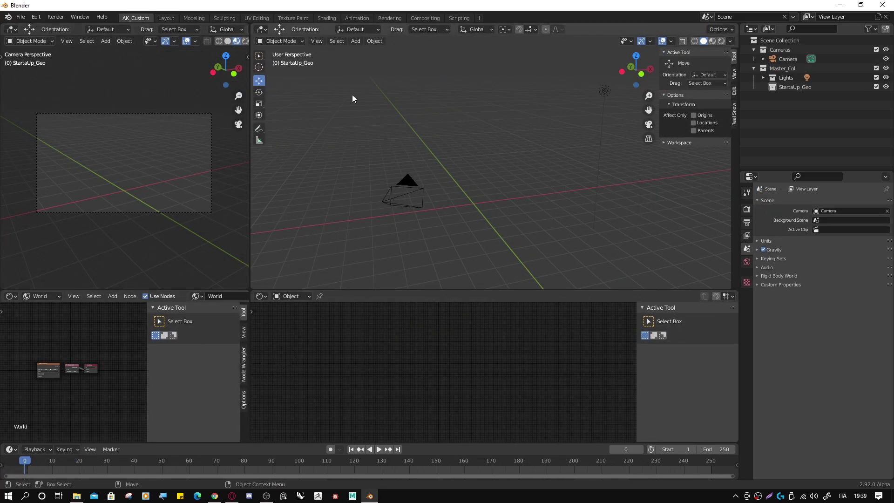
# Switch the lower editor to Mtree Node Tree and create the new node tree MTree_Video_00.
pyautogui.click(260, 297)
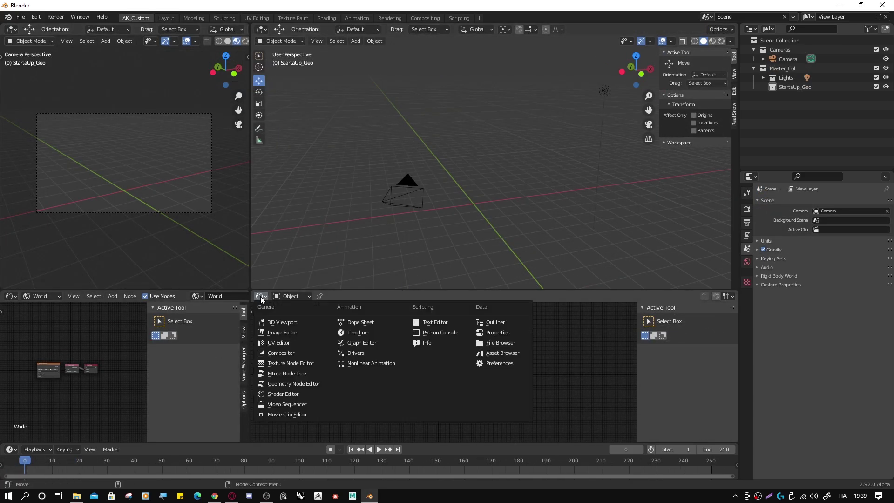
pyautogui.click(281, 374)
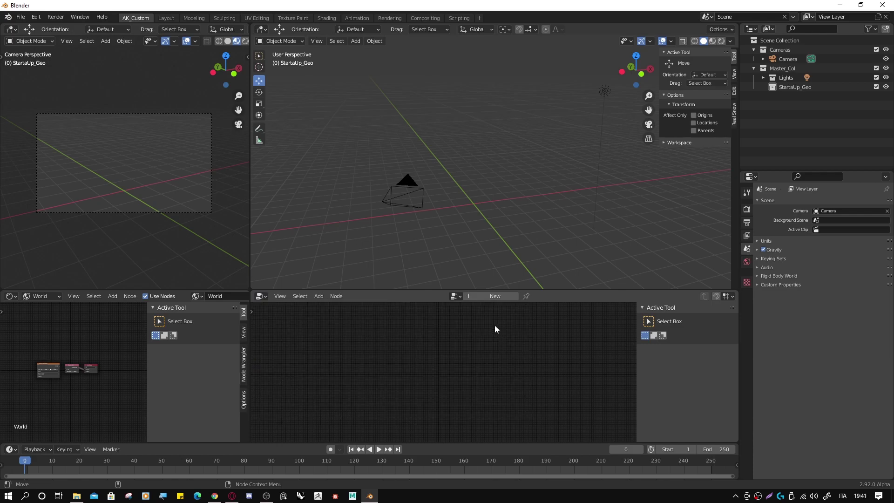
pyautogui.click(487, 297)
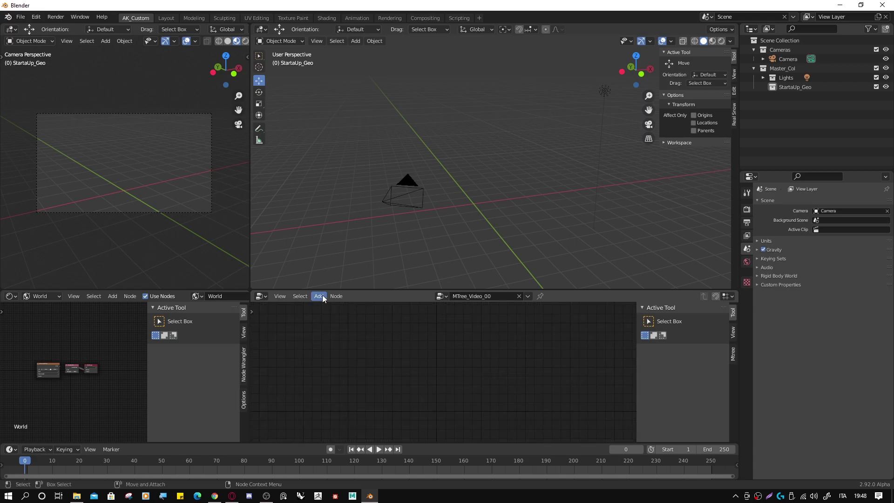
pyautogui.click(323, 296)
pyautogui.moveTo(334, 321)
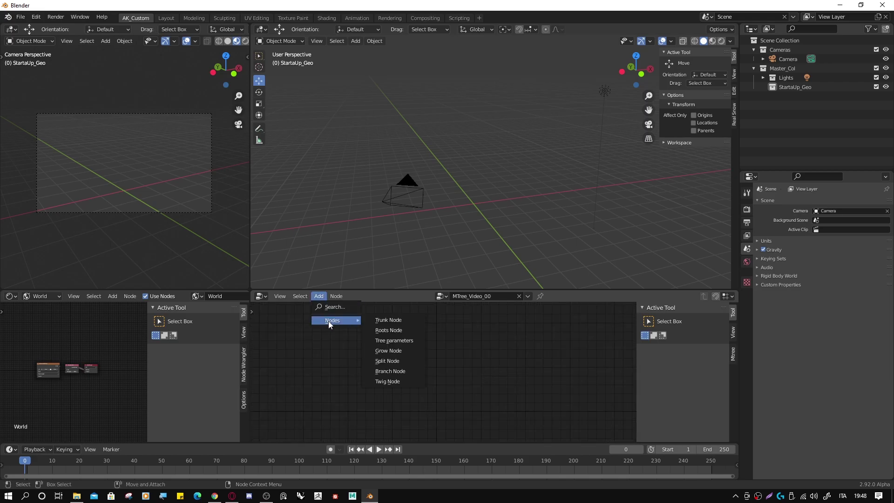
# Place a Tree parameters node and run Create Tree, which errors for lacking a trunk node.
pyautogui.click(396, 341)
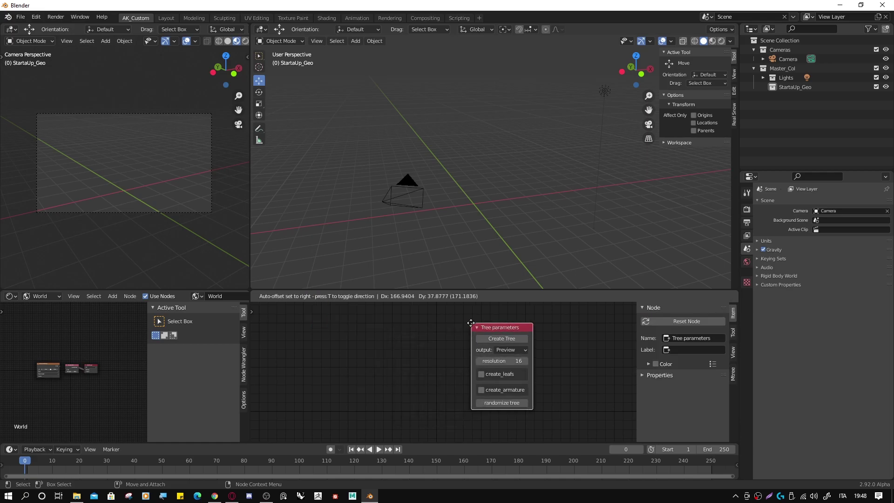
pyautogui.click(471, 323)
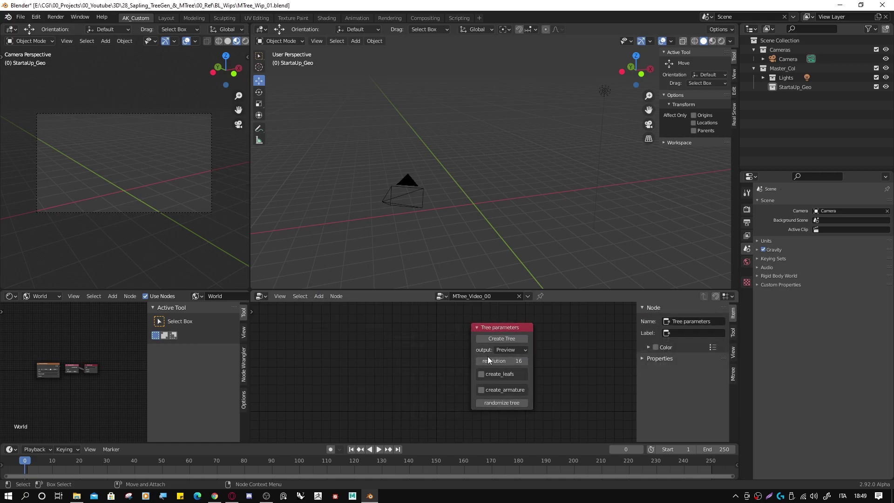
pyautogui.click(508, 350)
pyautogui.click(504, 340)
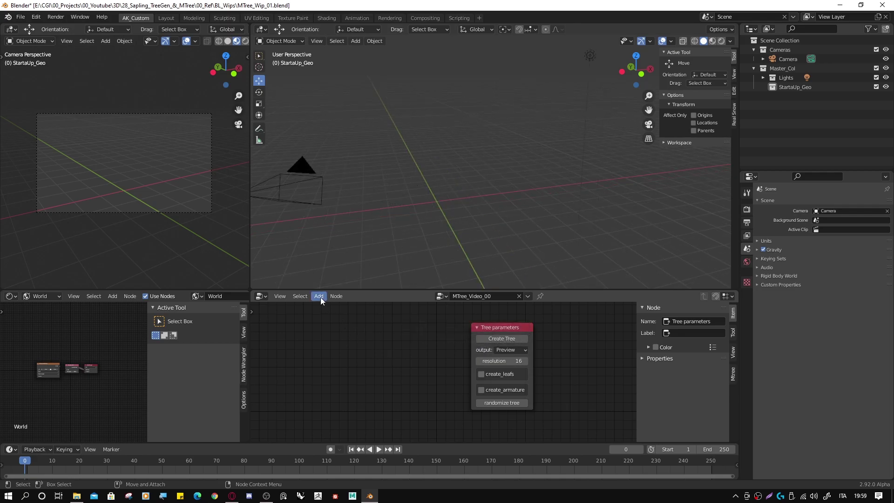
# Add a Trunk Node left of Tree parameters and generate Tree.001, a single trunk.
pyautogui.click(321, 298)
pyautogui.moveTo(333, 321)
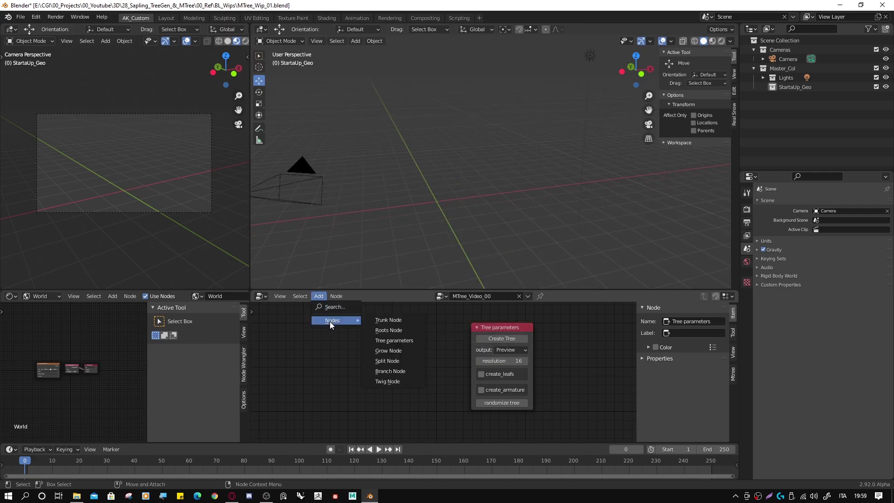
pyautogui.click(392, 321)
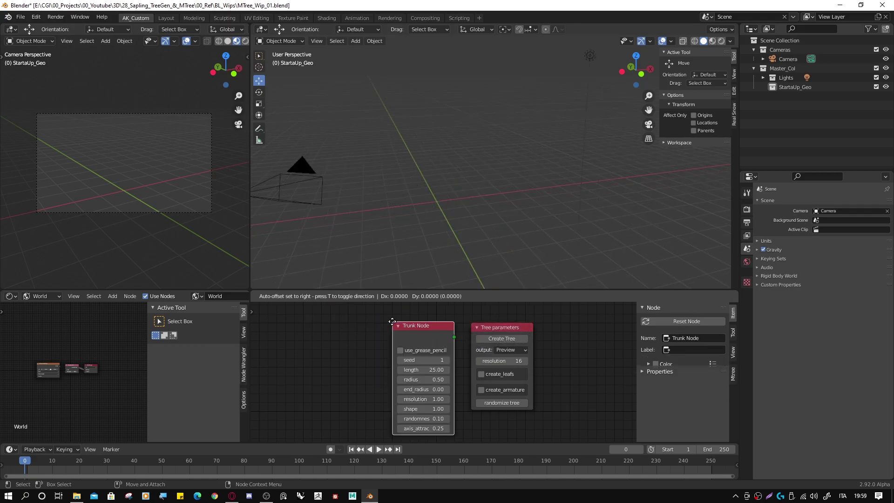
pyautogui.click(322, 318)
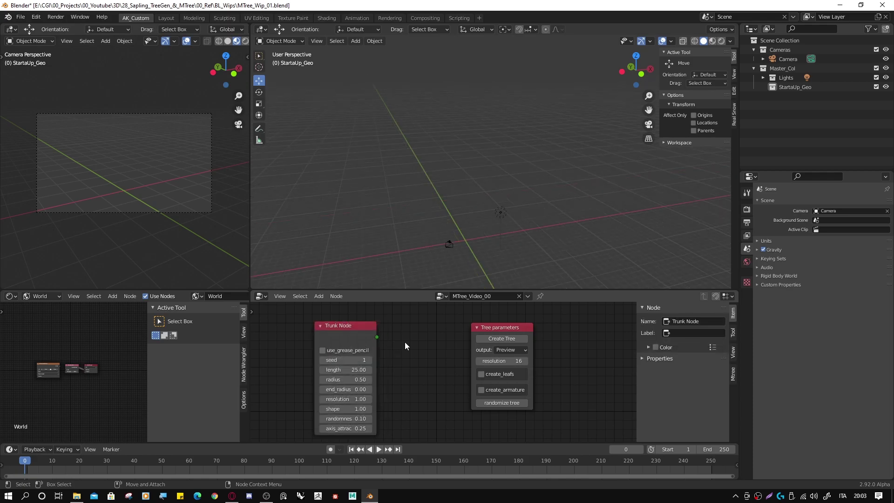
pyautogui.click(503, 338)
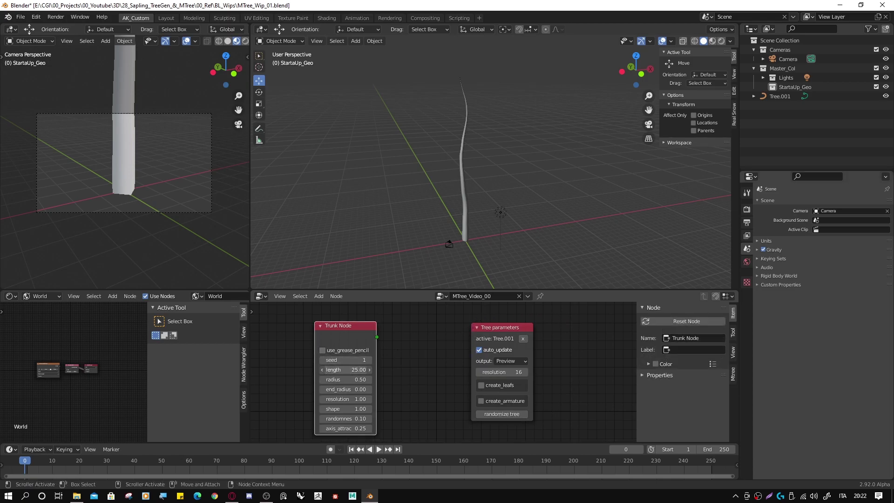
# Set the Trunk Node to length 26.68, radius 0.80, shape 0.67 and randomness 0.46.
pyautogui.moveTo(344, 370)
pyautogui.mouseDown()
pyautogui.moveTo(358, 370)
pyautogui.moveTo(364, 379)
pyautogui.moveTo(354, 380)
pyautogui.mouseUp()
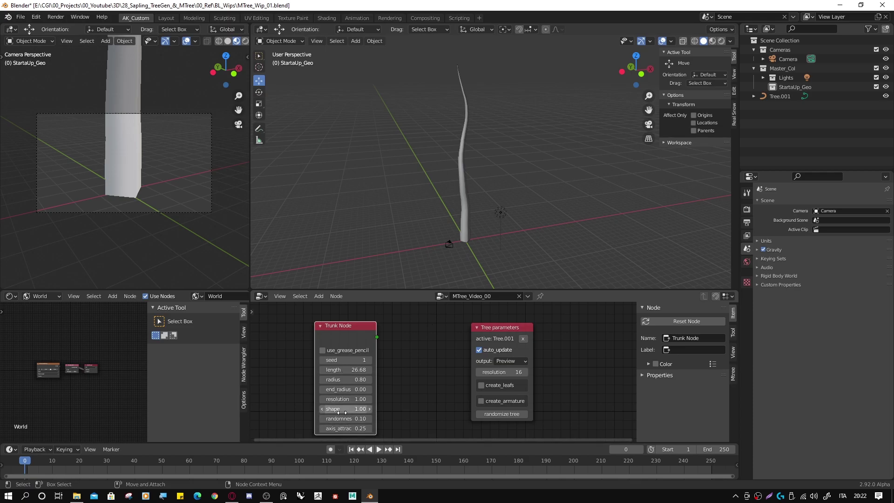
pyautogui.moveTo(343, 408)
pyautogui.mouseDown()
pyautogui.moveTo(368, 408)
pyautogui.moveTo(343, 409)
pyautogui.mouseUp()
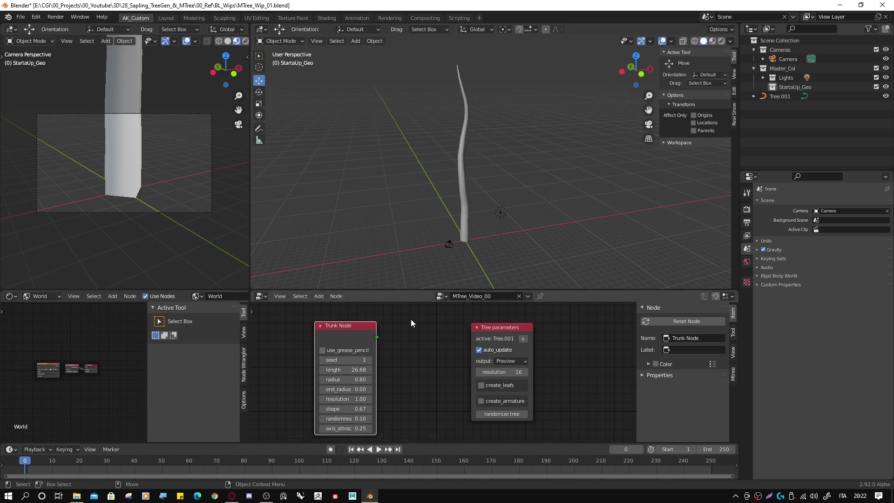
pyautogui.moveTo(344, 418)
pyautogui.mouseDown()
pyautogui.moveTo(372, 418)
pyautogui.moveTo(358, 418)
pyautogui.mouseUp()
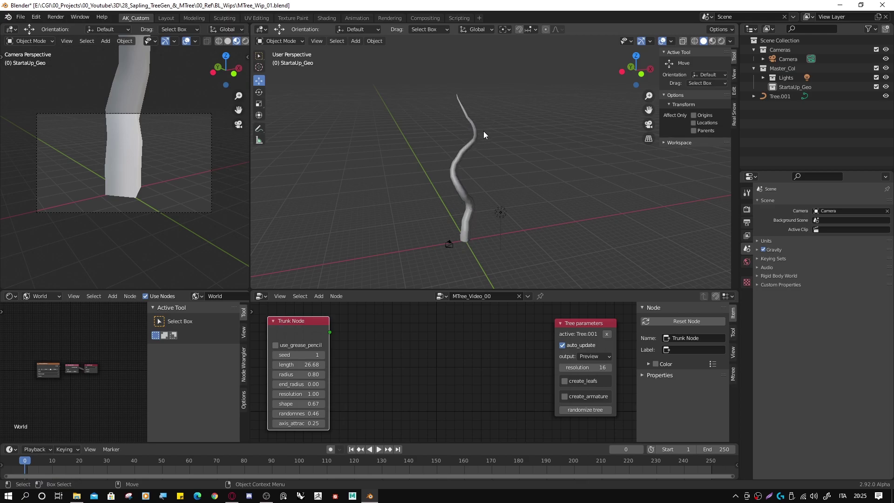
# Add a Branch Node and link the Trunk Node output into it.
pyautogui.click(319, 296)
pyautogui.moveTo(335, 320)
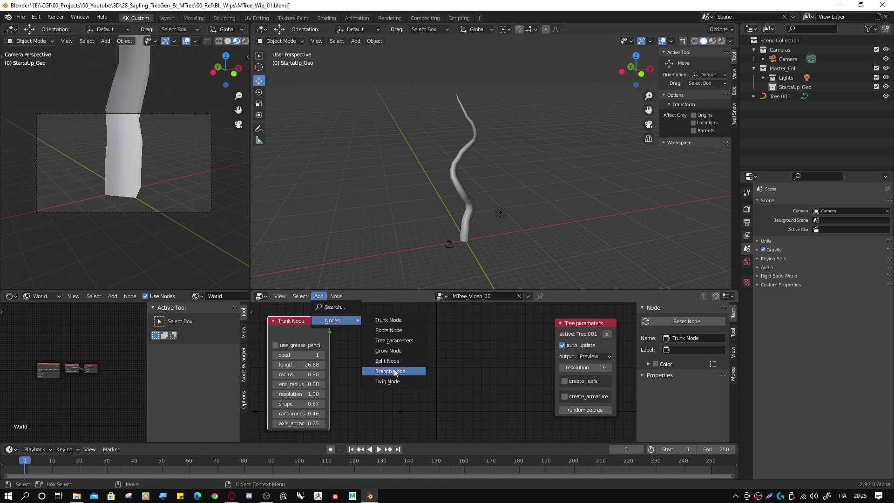
pyautogui.click(394, 370)
pyautogui.click(370, 313)
pyautogui.scroll(-2, 371, 312)
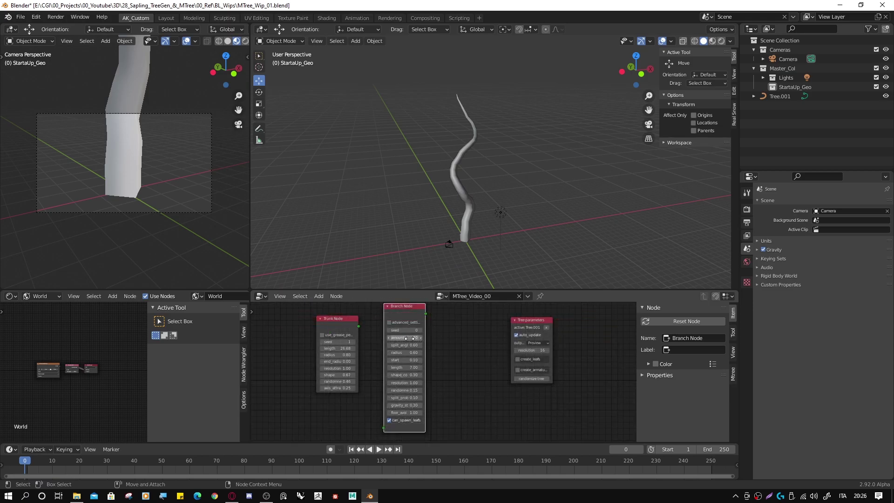
pyautogui.moveTo(359, 327); pyautogui.dragTo(381, 428)
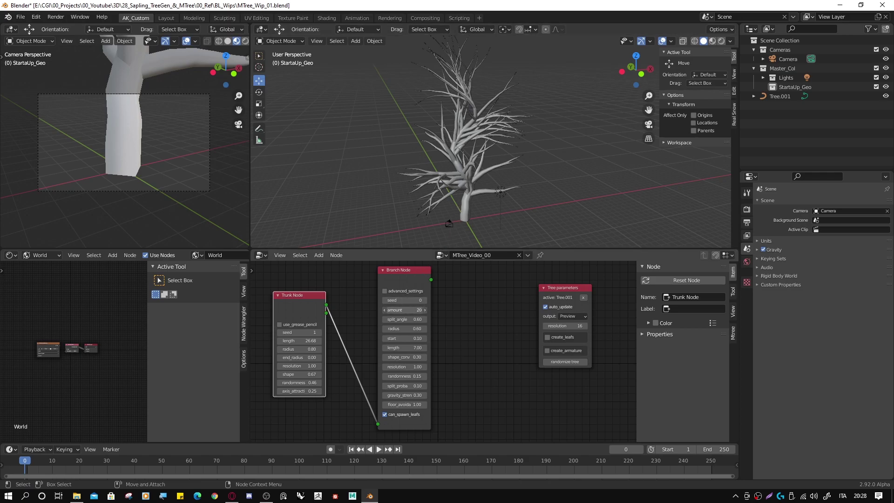
# Set the Branch Node to 10 branches, split angle 0.90 and radius 0.36.
pyautogui.moveTo(405, 310)
pyautogui.mouseDown()
pyautogui.moveTo(383, 309)
pyautogui.moveTo(414, 310)
pyautogui.mouseUp()
pyautogui.moveTo(466, 194); pyautogui.dragTo(480, 195, button='middle')
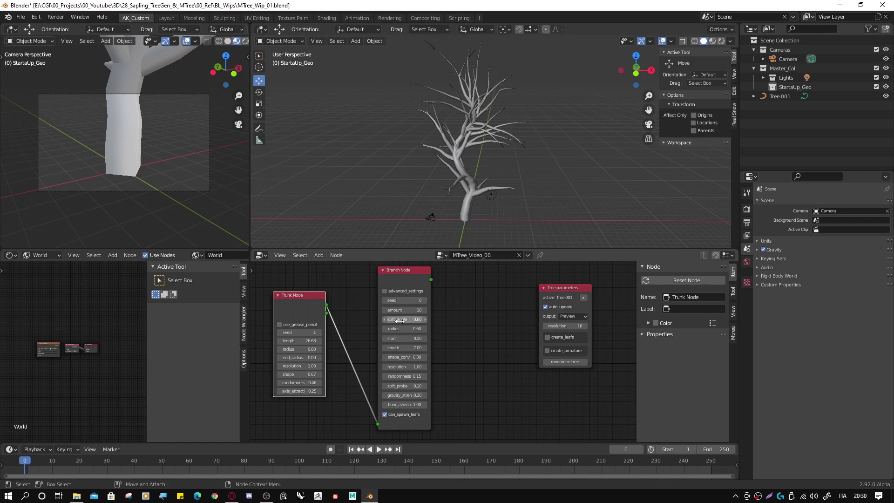
pyautogui.moveTo(398, 321); pyautogui.dragTo(412, 321)
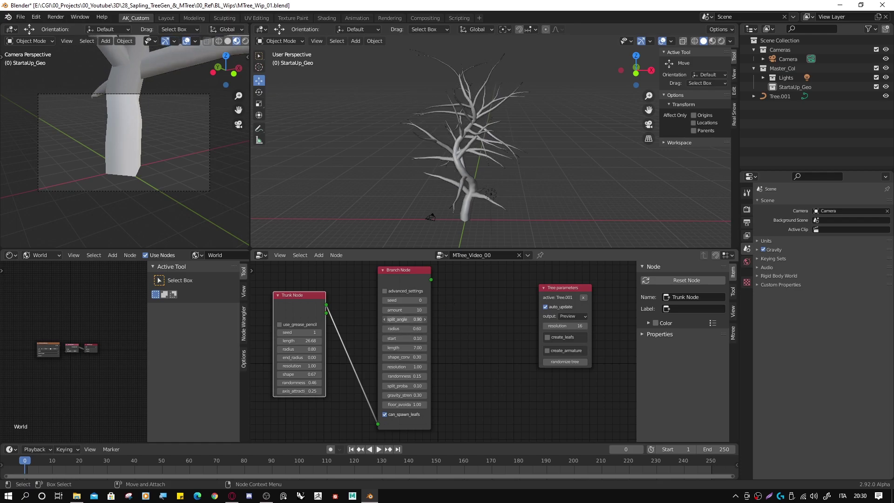
pyautogui.moveTo(536, 177); pyautogui.dragTo(497, 177, button='middle')
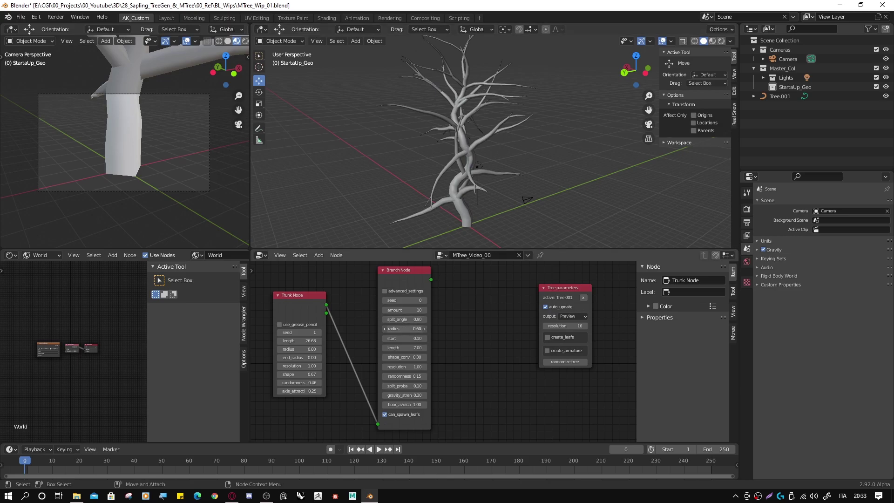
pyautogui.moveTo(411, 329)
pyautogui.mouseDown()
pyautogui.moveTo(397, 328)
pyautogui.moveTo(391, 348)
pyautogui.mouseUp()
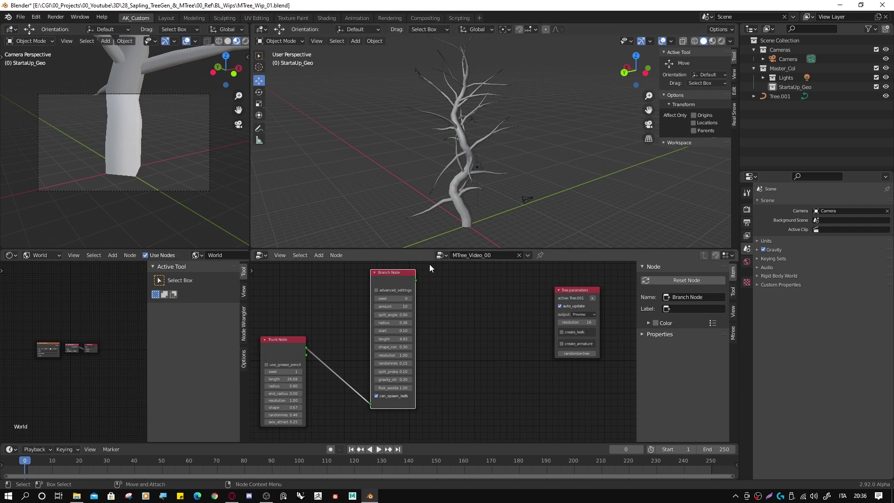
# Duplicate the Branch Node and chain Branch Node into the new Branch Node.001.
pyautogui.click(336, 255)
pyautogui.click(363, 179)
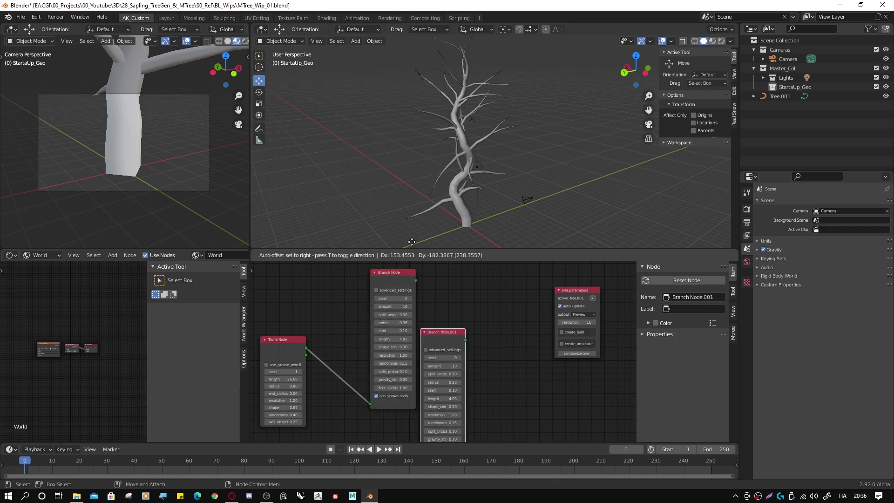
pyautogui.click(449, 197)
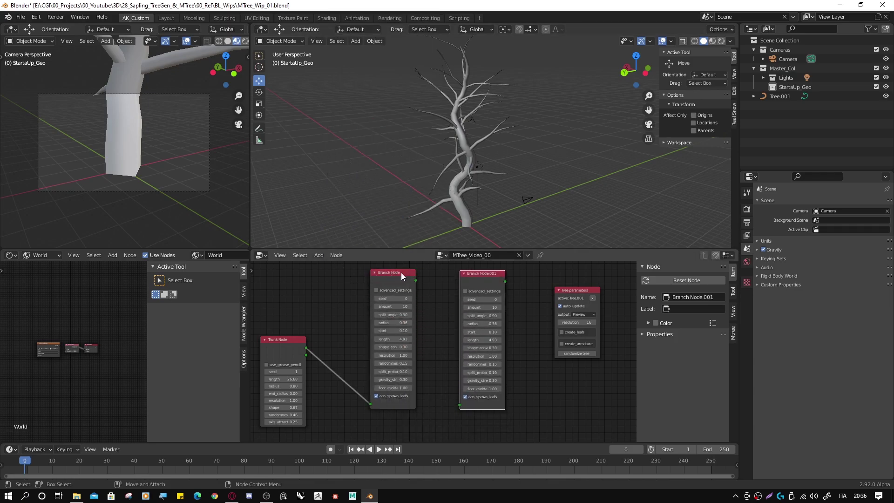
pyautogui.moveTo(415, 280); pyautogui.dragTo(459, 404)
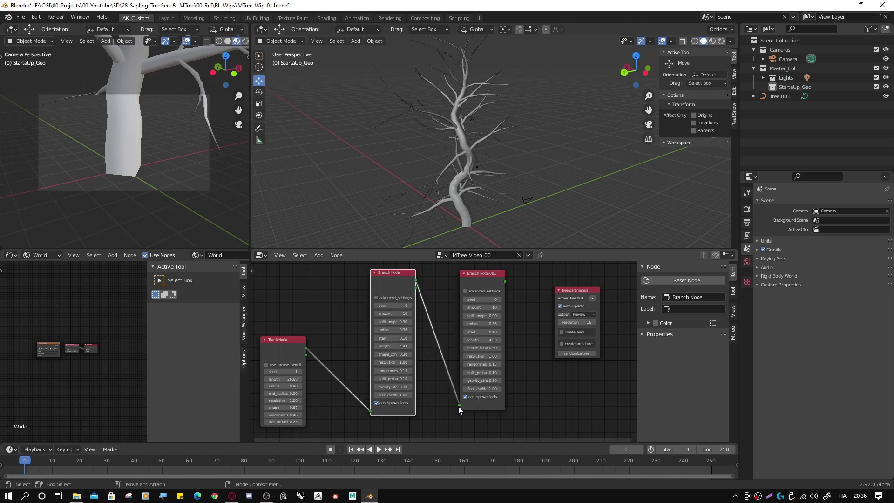
pyautogui.moveTo(486, 223); pyautogui.dragTo(508, 223, button='middle')
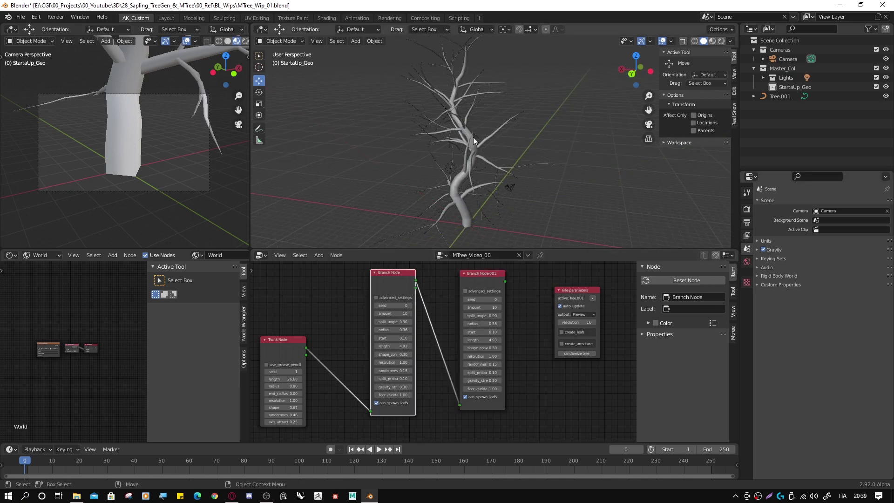
# Give Branch Node.001 15 sub-branches, a new radius and length 2.92; start main branches at 0.40.
pyautogui.click(480, 308)
pyautogui.write('15')
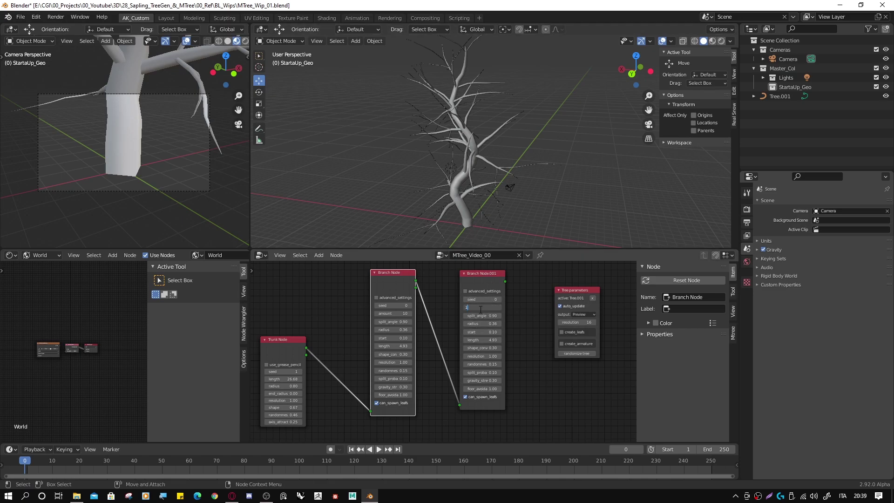
pyautogui.press('Return')
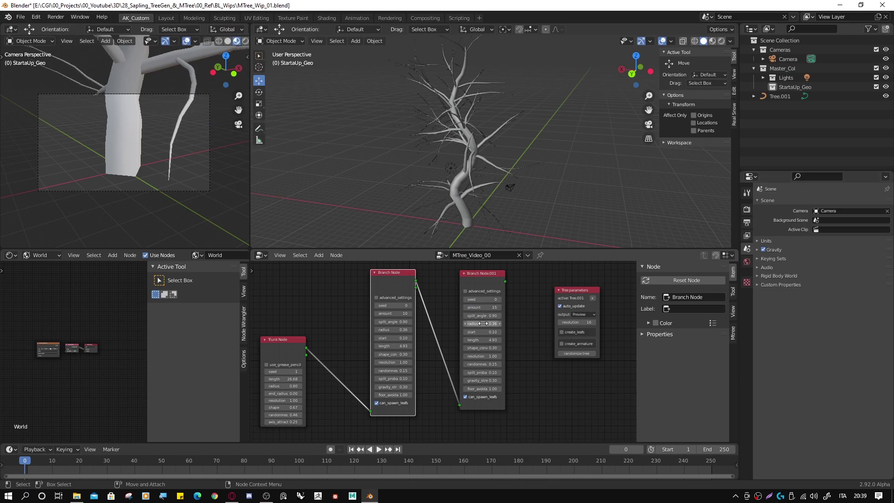
pyautogui.click(483, 324)
pyautogui.write('0.4')
pyautogui.press('Return')
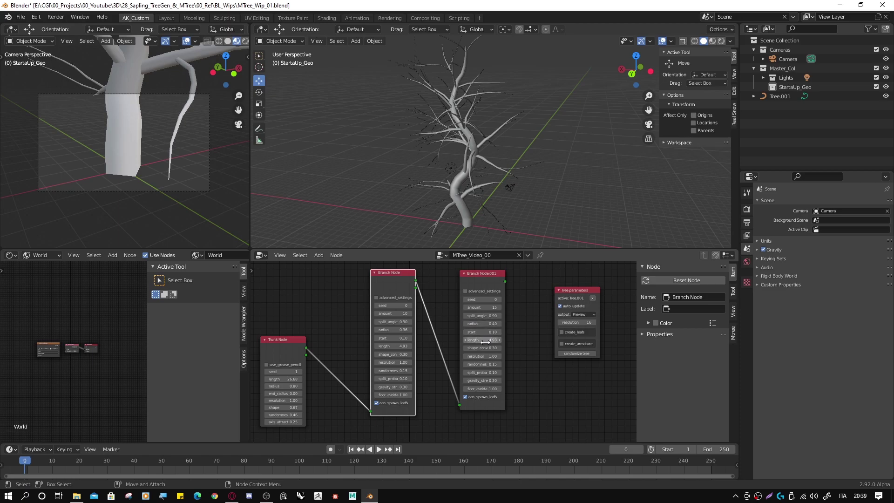
pyautogui.moveTo(486, 340); pyautogui.dragTo(470, 339)
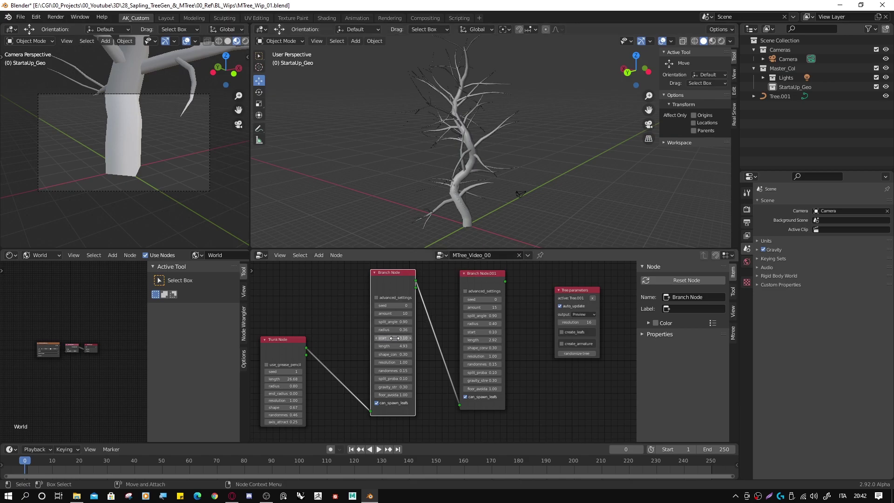
pyautogui.moveTo(392, 337); pyautogui.dragTo(422, 337)
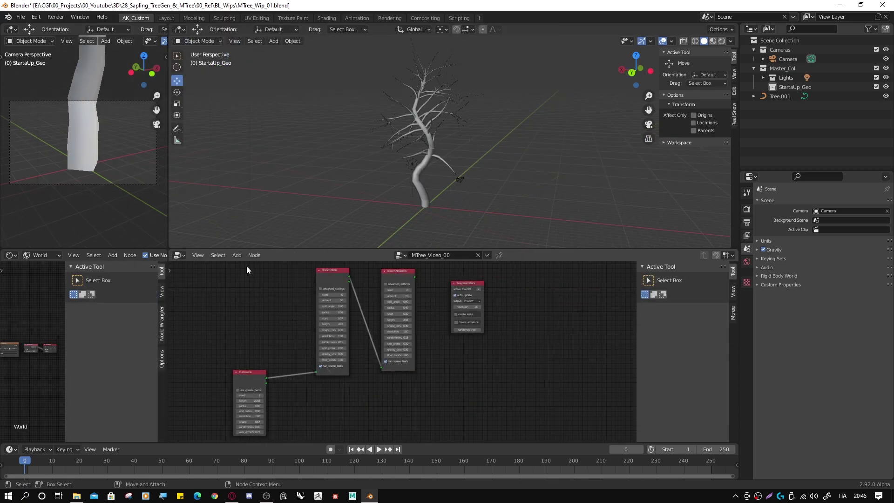
# Add a Roots Node beside the Trunk Node and feed it the trunk output.
pyautogui.click(238, 257)
pyautogui.moveTo(252, 280)
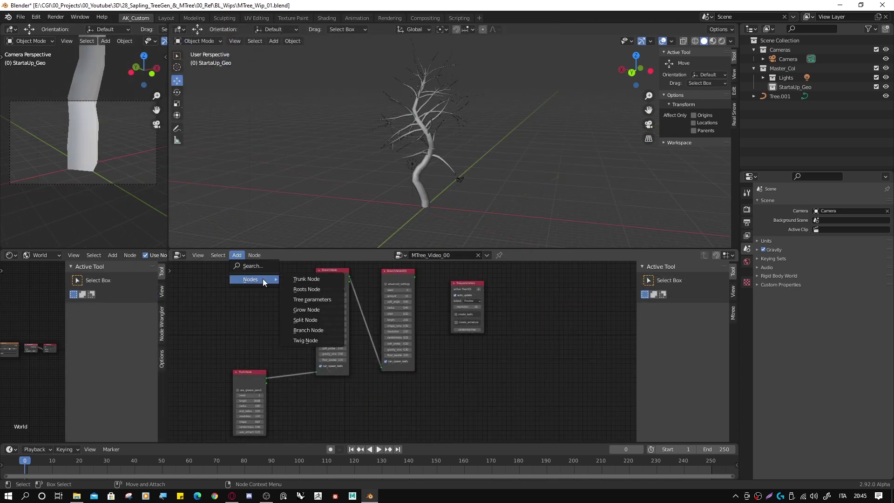
pyautogui.click(310, 290)
pyautogui.moveTo(430, 376); pyautogui.dragTo(441, 362)
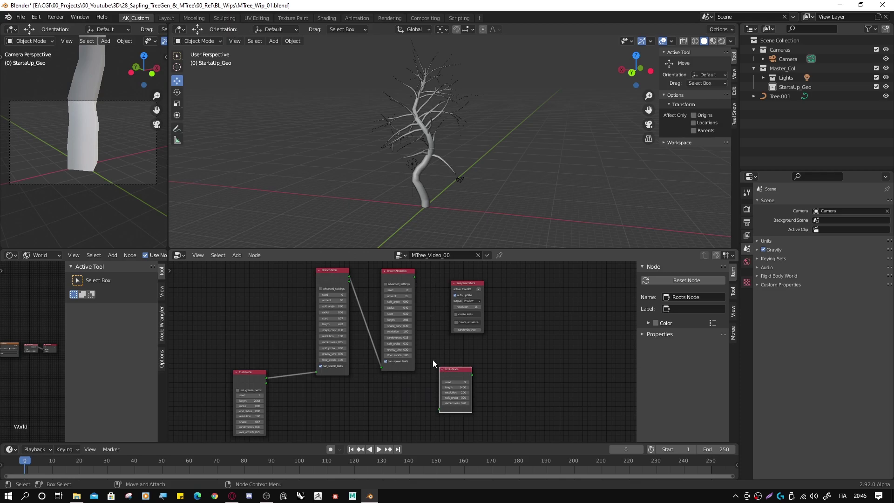
pyautogui.moveTo(451, 374); pyautogui.dragTo(355, 398)
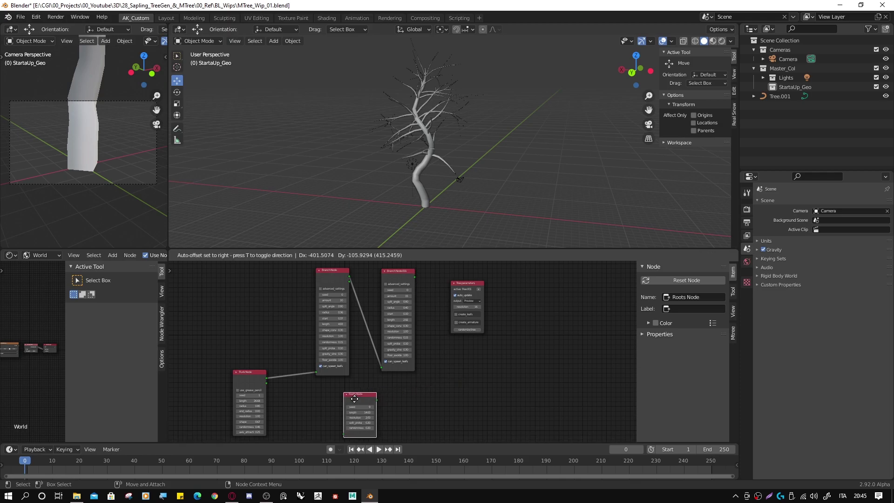
pyautogui.moveTo(267, 383); pyautogui.dragTo(343, 434)
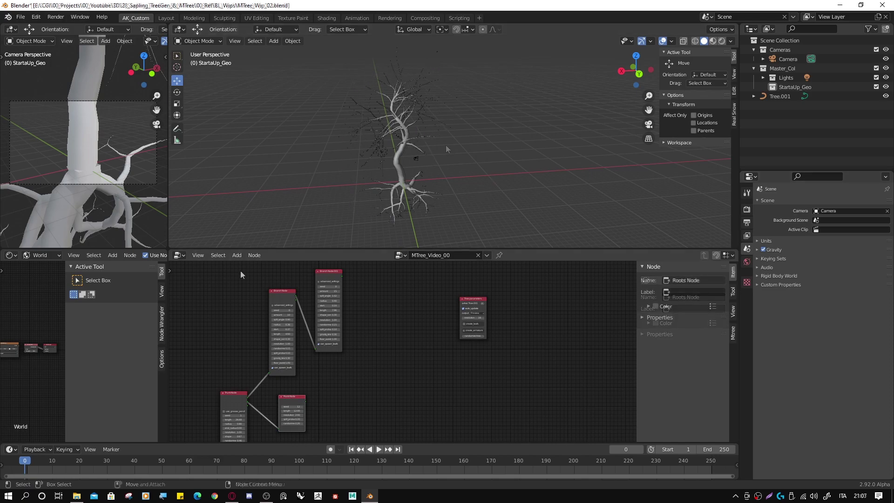
# Add a Twig Node with Palmate leaves and execute it to create a leafy twig object.
pyautogui.click(236, 255)
pyautogui.moveTo(251, 279)
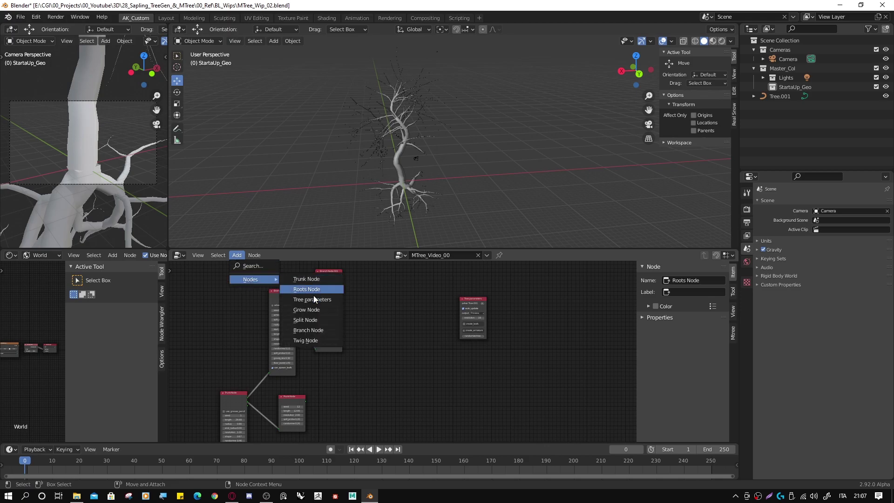
pyautogui.click(307, 340)
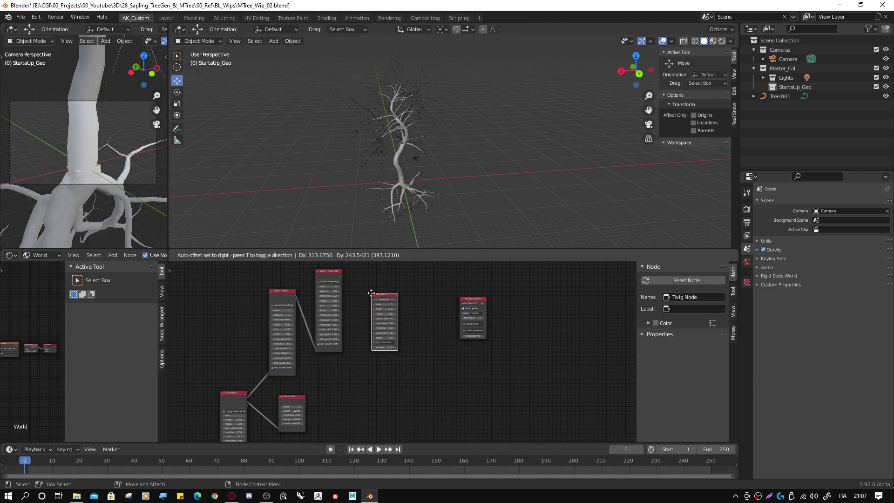
pyautogui.click(376, 334)
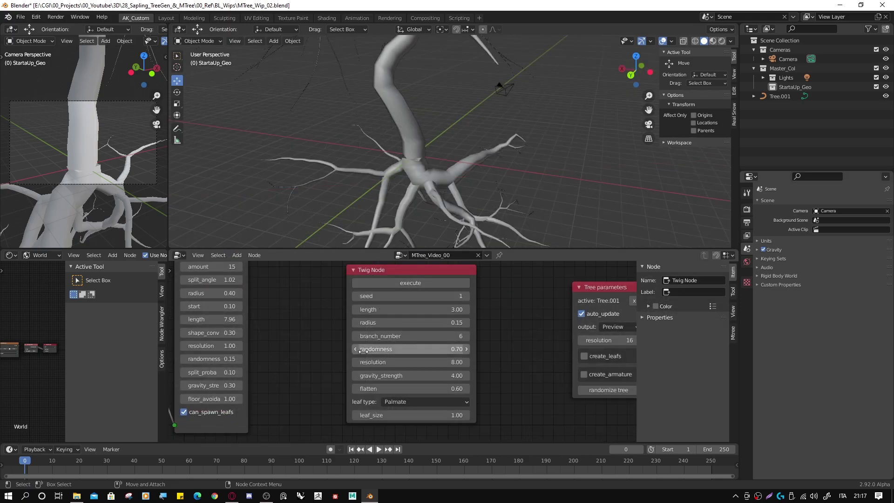
pyautogui.click(402, 402)
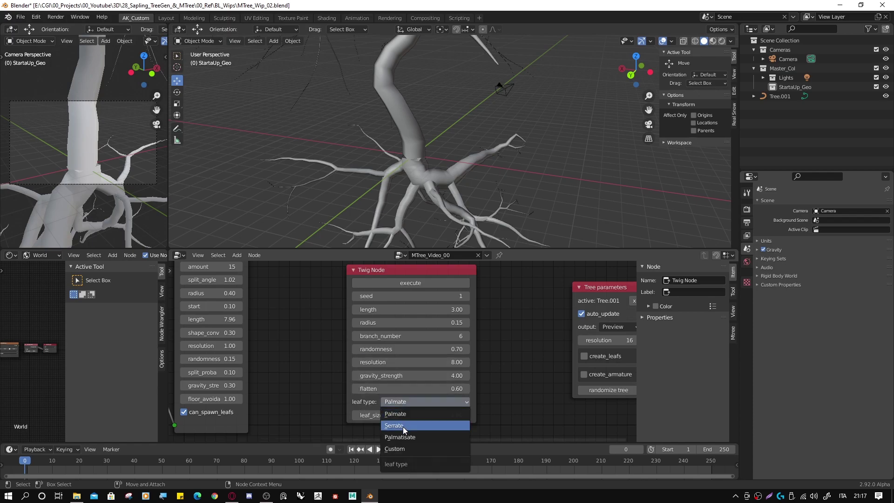
pyautogui.click(405, 415)
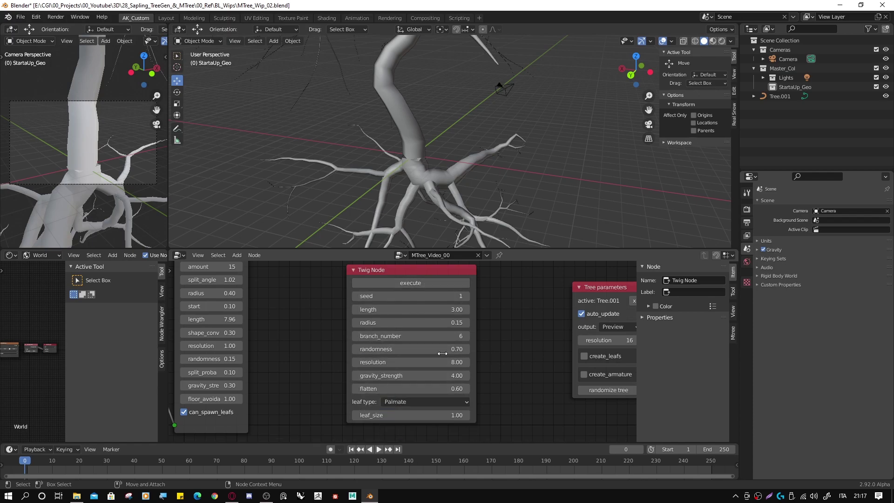
pyautogui.click(414, 283)
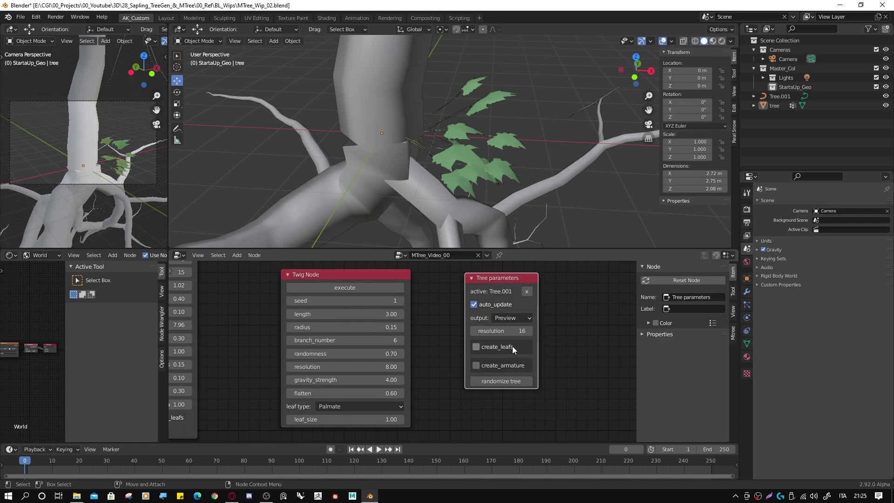
# Turn on create_leafs, use the twig object as the leaf, and set leaf_size to 0.3.
pyautogui.click(476, 347)
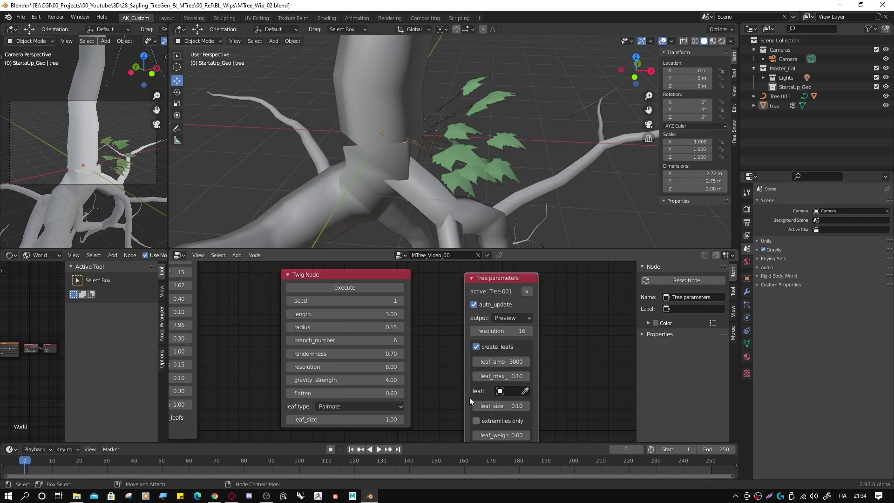
pyautogui.click(526, 390)
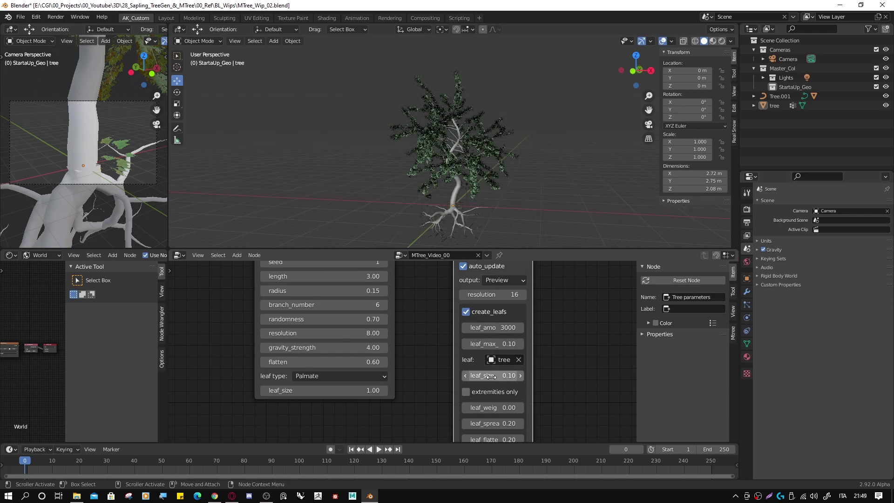
pyautogui.click(489, 376)
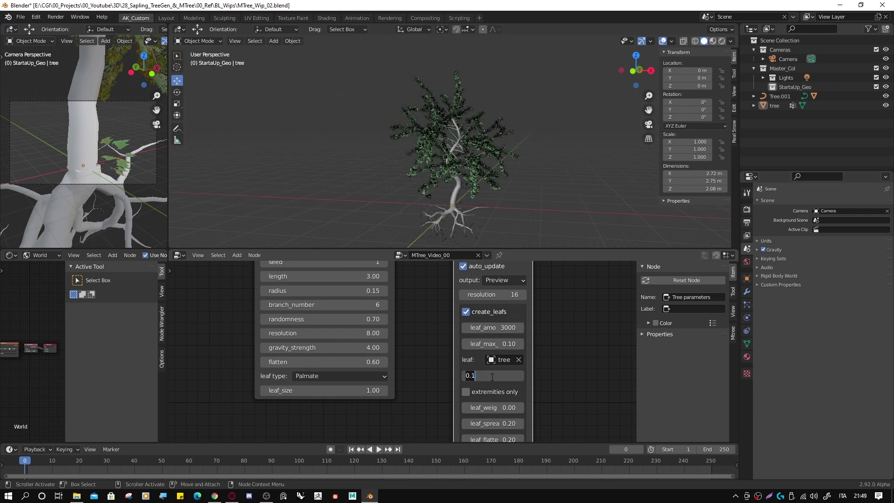
pyautogui.write('0.3')
pyautogui.press('Return')
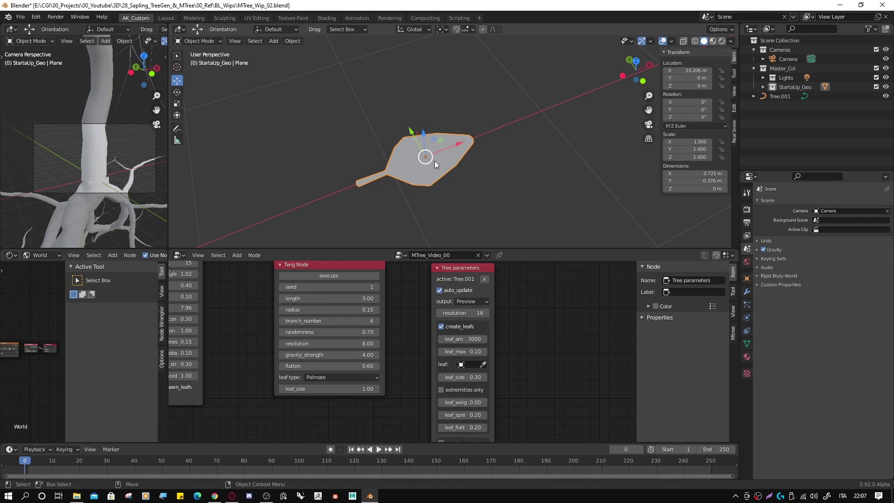
# Shift the leaf Plane's origin -0.4096 m along X to its stem base using Affect Only Origins.
pyautogui.click(729, 32)
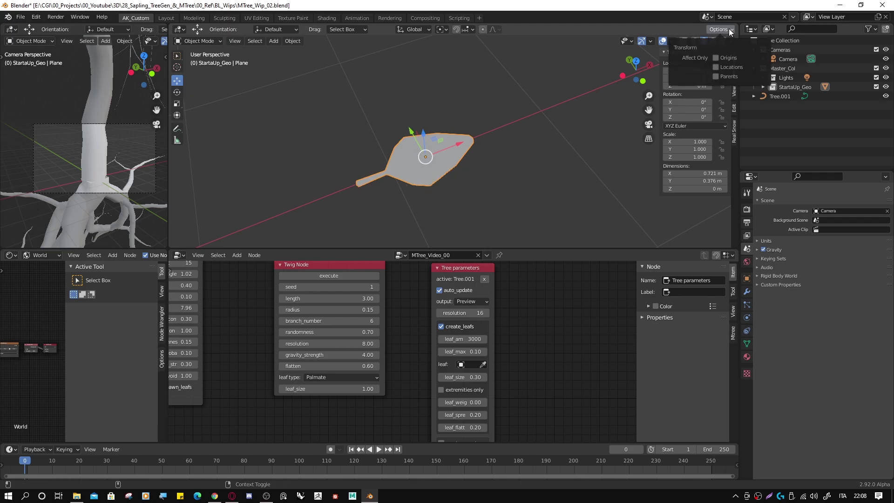
pyautogui.click(716, 57)
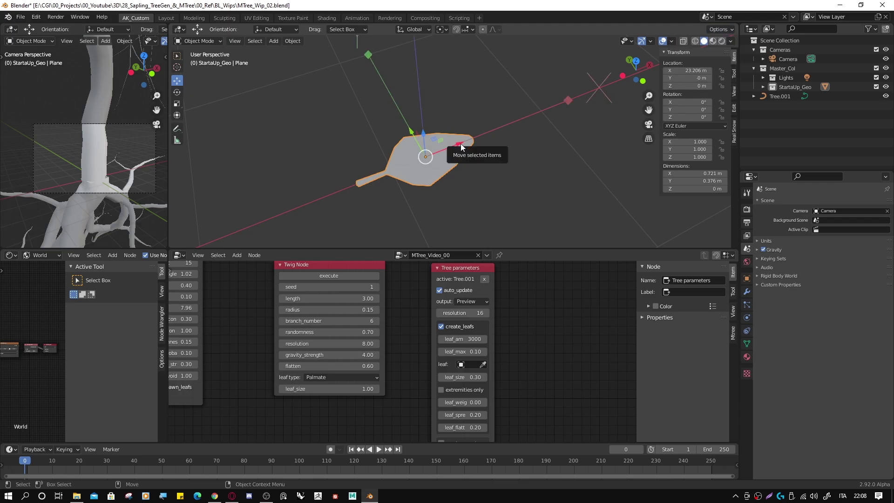
pyautogui.moveTo(461, 148); pyautogui.dragTo(390, 169)
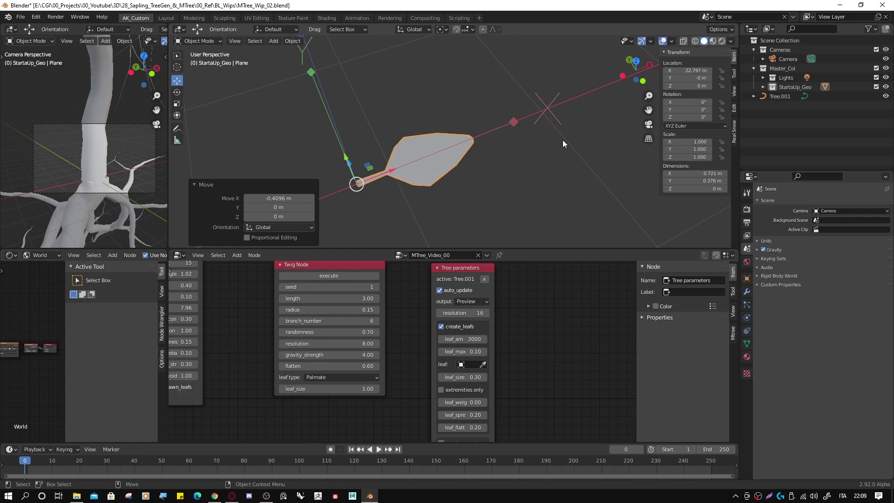
pyautogui.click(724, 29)
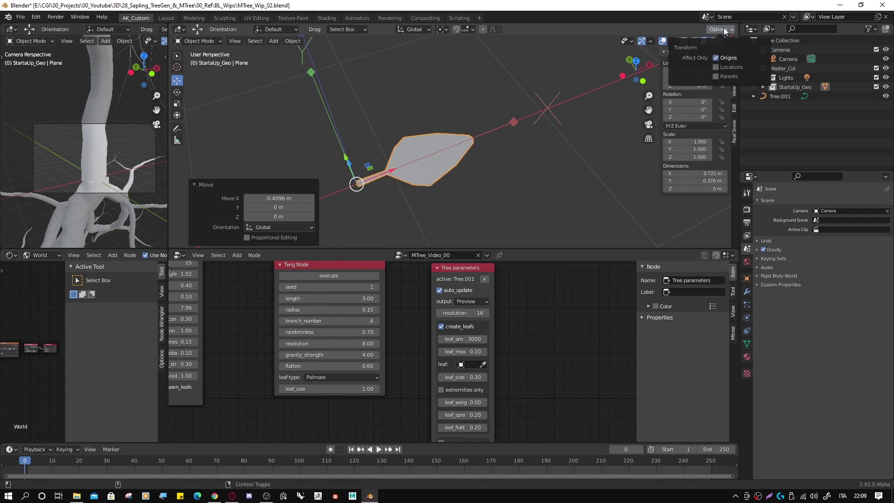
pyautogui.click(716, 57)
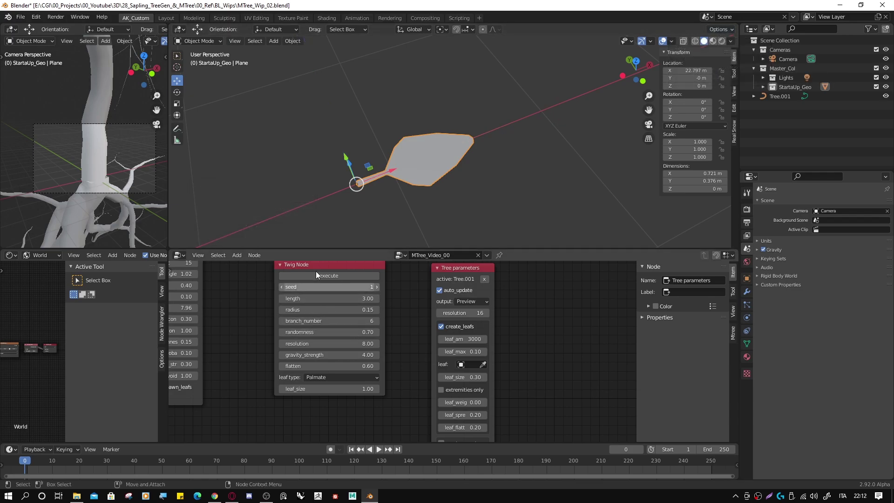
# Set the Twig Node leaf type to Custom with the Plane and generate the twig.
pyautogui.click(322, 377)
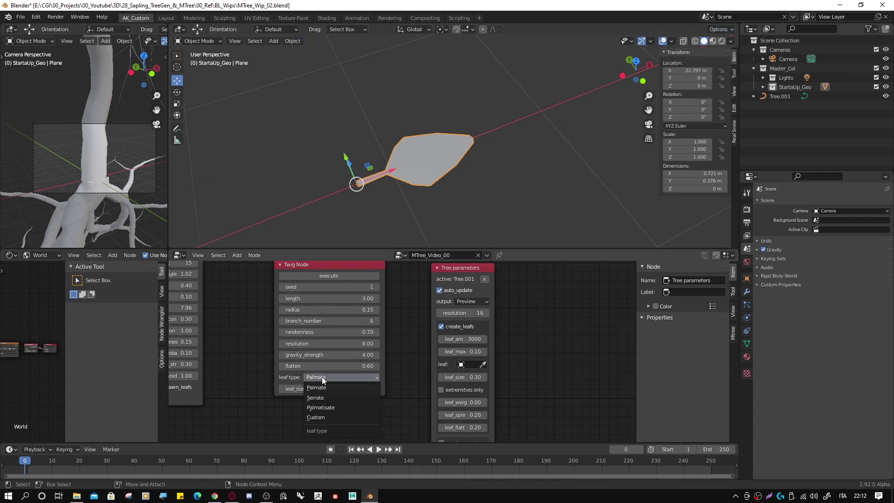
pyautogui.click(319, 418)
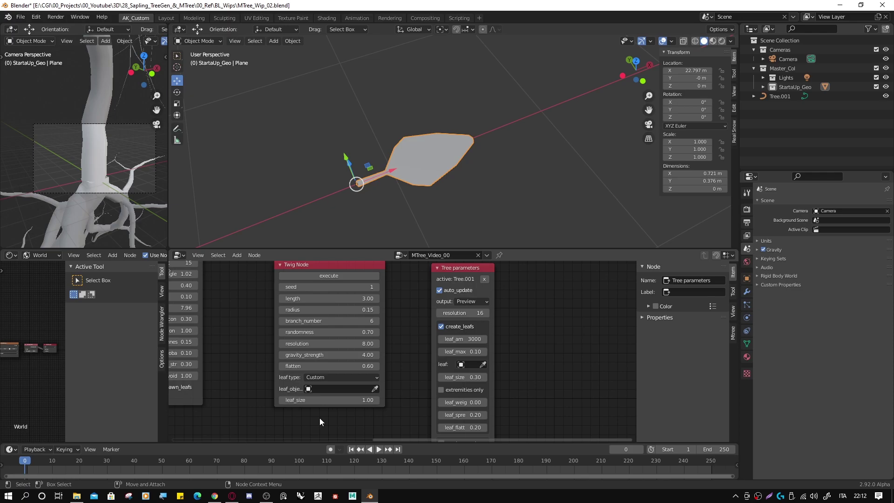
pyautogui.click(375, 389)
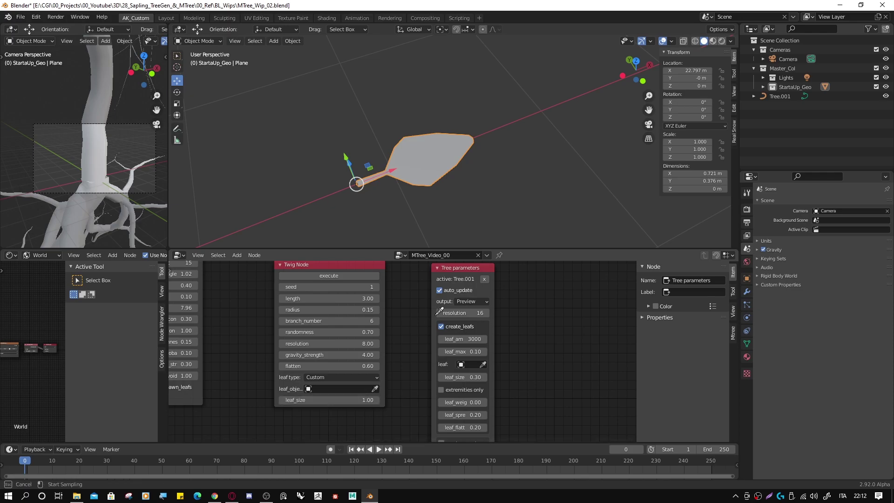
pyautogui.click(436, 156)
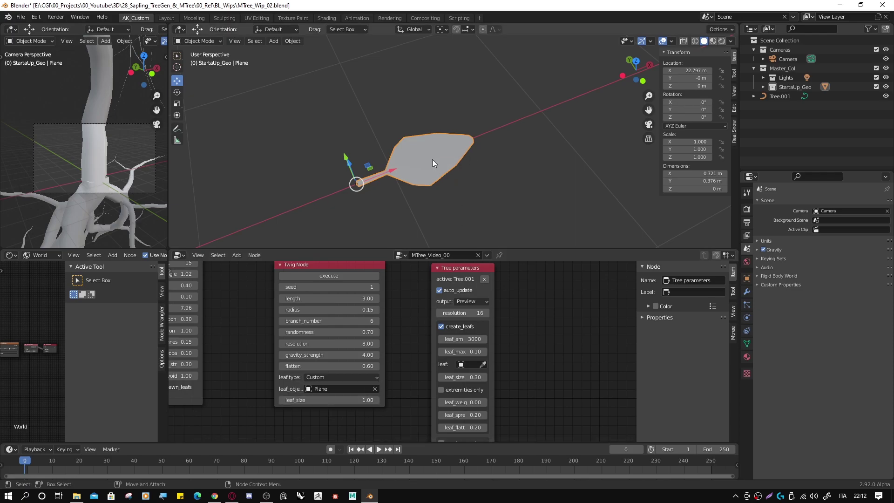
pyautogui.click(332, 275)
# Set twig tree.002 as the leaf object in Tree parameters.
pyautogui.scroll(2, 294, 214)
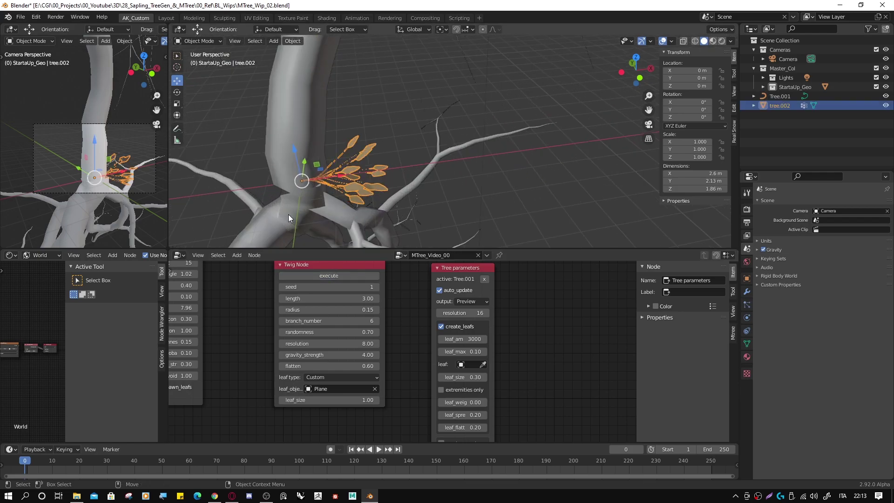
pyautogui.scroll(2, 363, 196)
pyautogui.scroll(3, 370, 179)
pyautogui.scroll(-2, 442, 163)
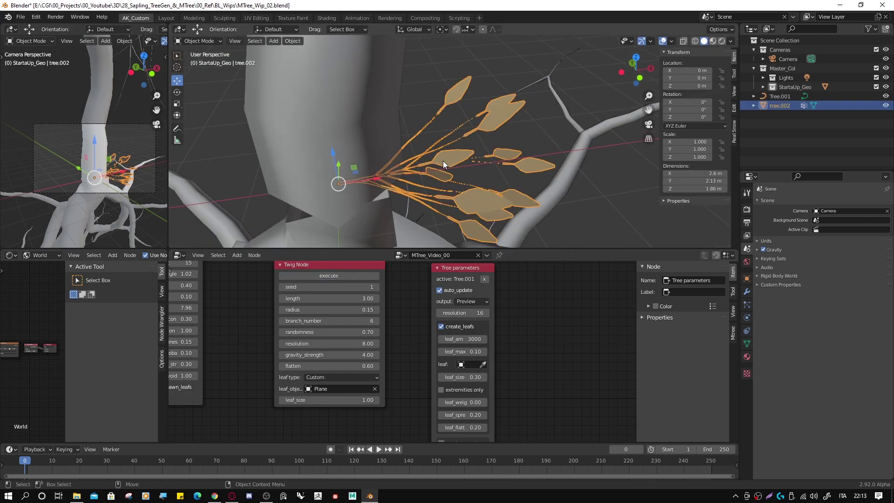
pyautogui.scroll(-2, 445, 157)
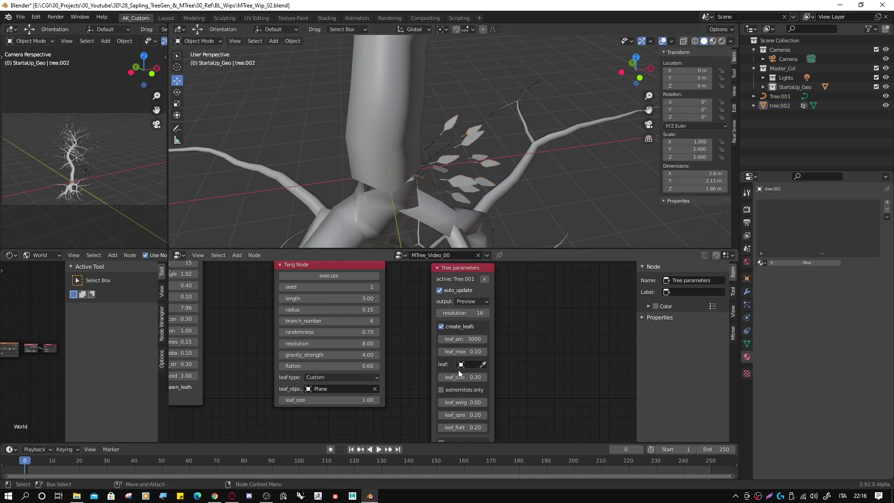
pyautogui.click(483, 366)
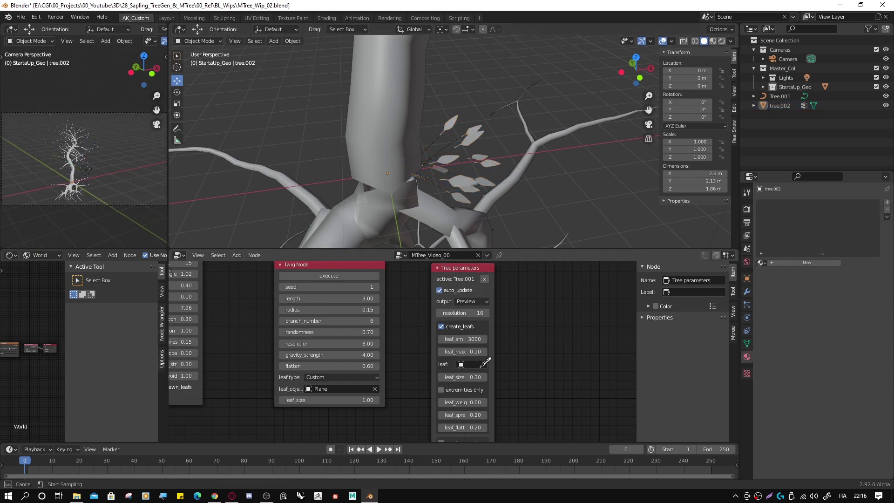
pyautogui.click(449, 157)
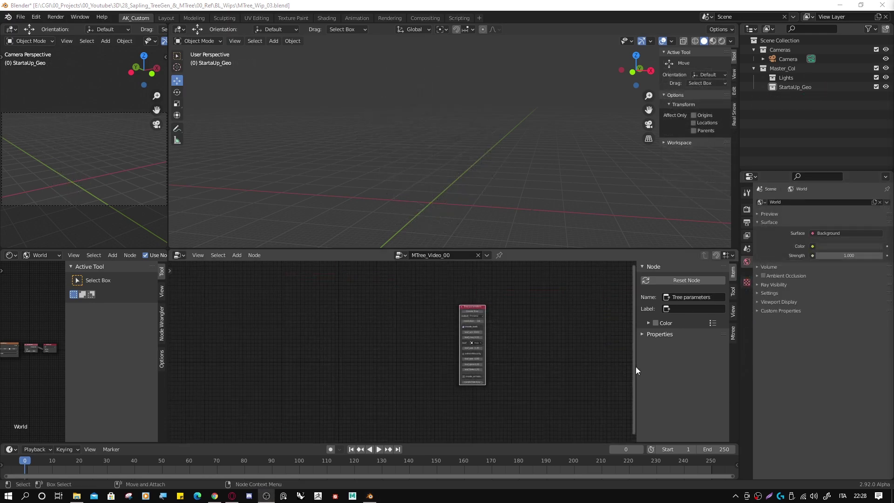
# Load the old oak preset from the Mtree sidebar and generate tree.003 from it.
pyautogui.click(733, 335)
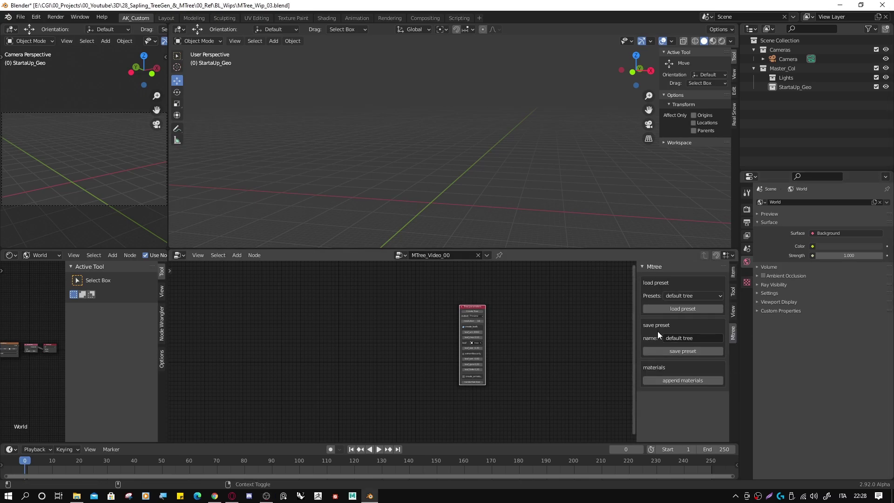
pyautogui.click(688, 297)
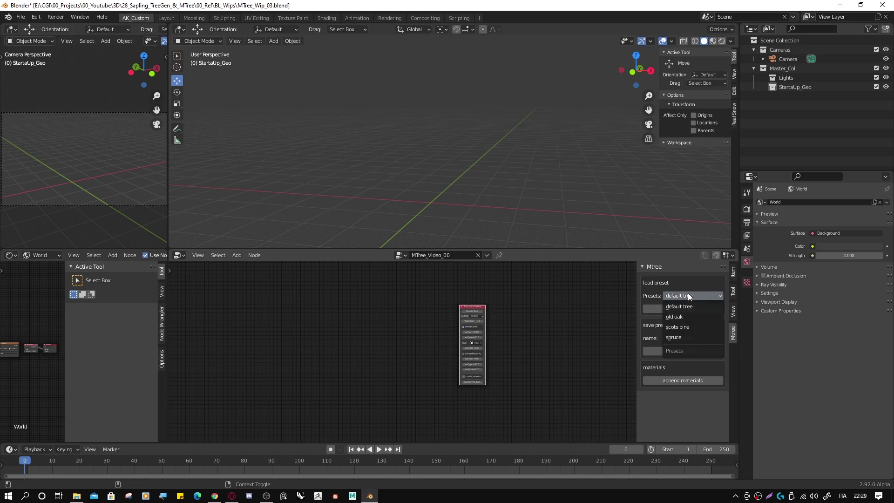
pyautogui.click(684, 316)
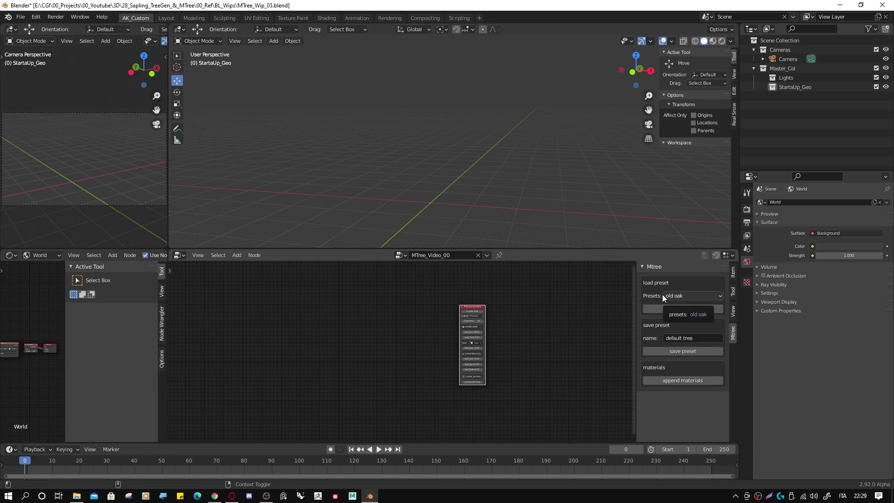
pyautogui.click(685, 308)
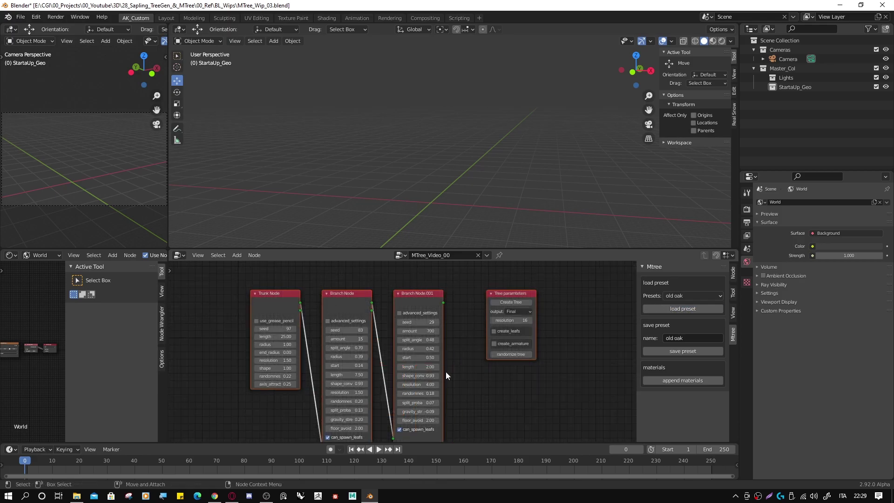
pyautogui.click(518, 303)
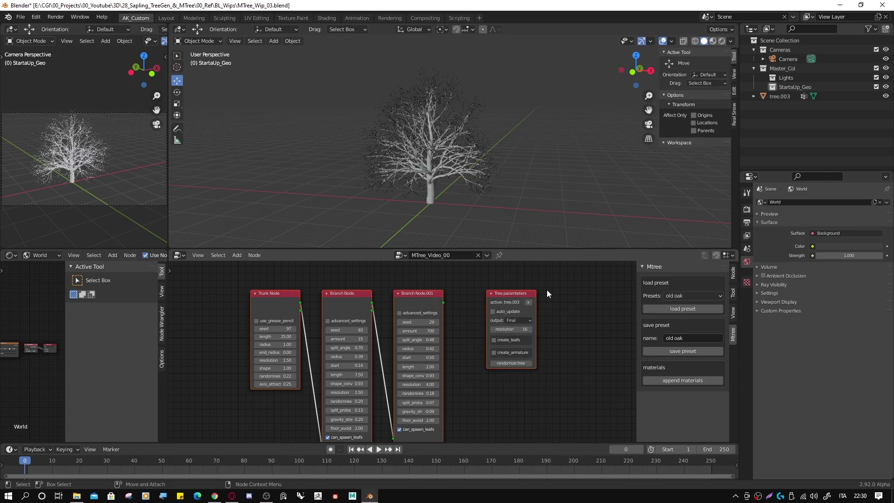